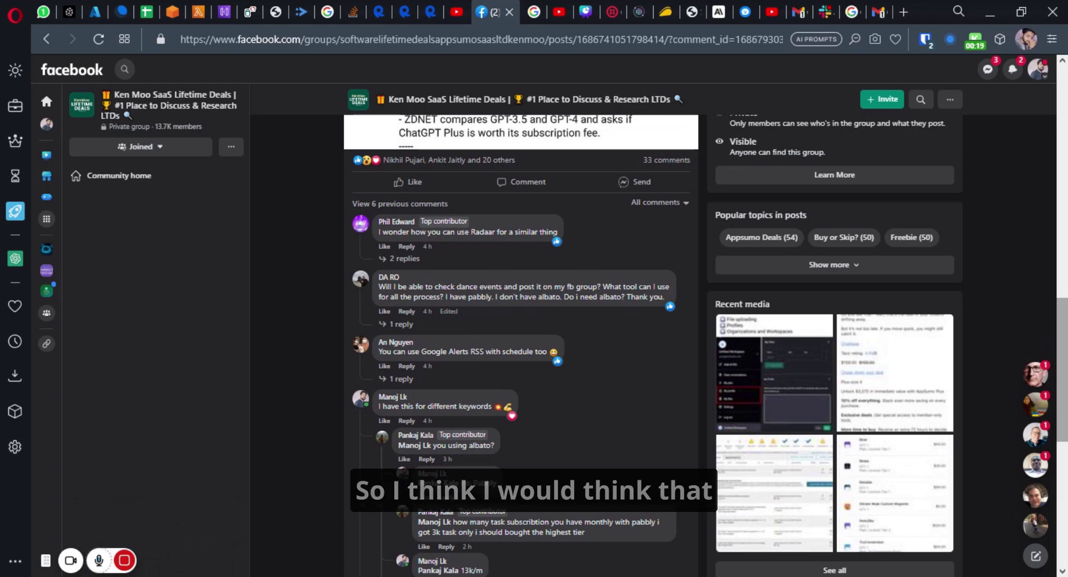
Step: Read the group post's comments about a Pabbly automation and switch to the Google Alert email in Gmail
left_click_drag(1065, 373, 1066, 442)
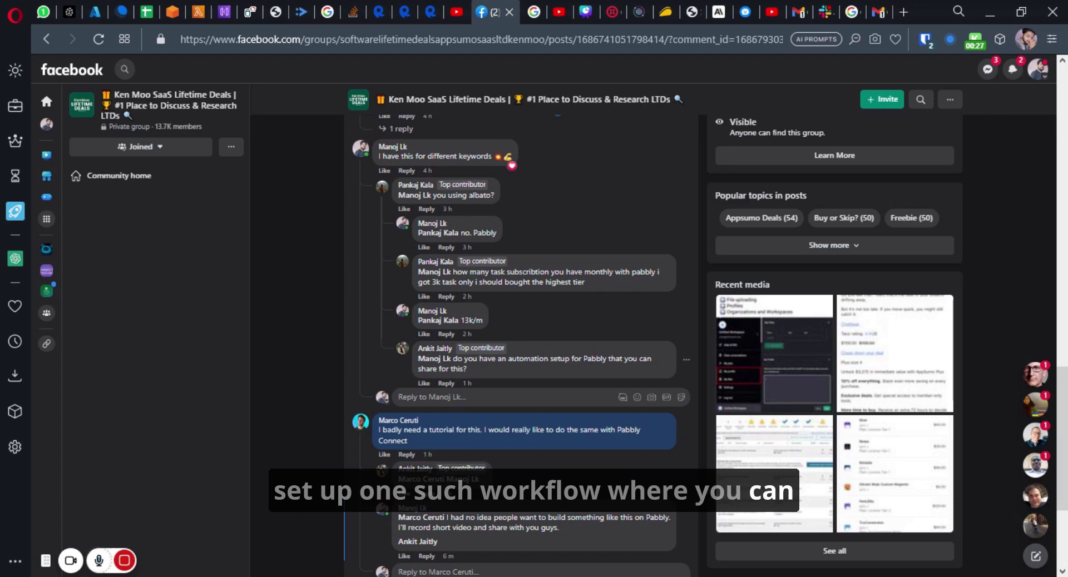
left_click(879, 22)
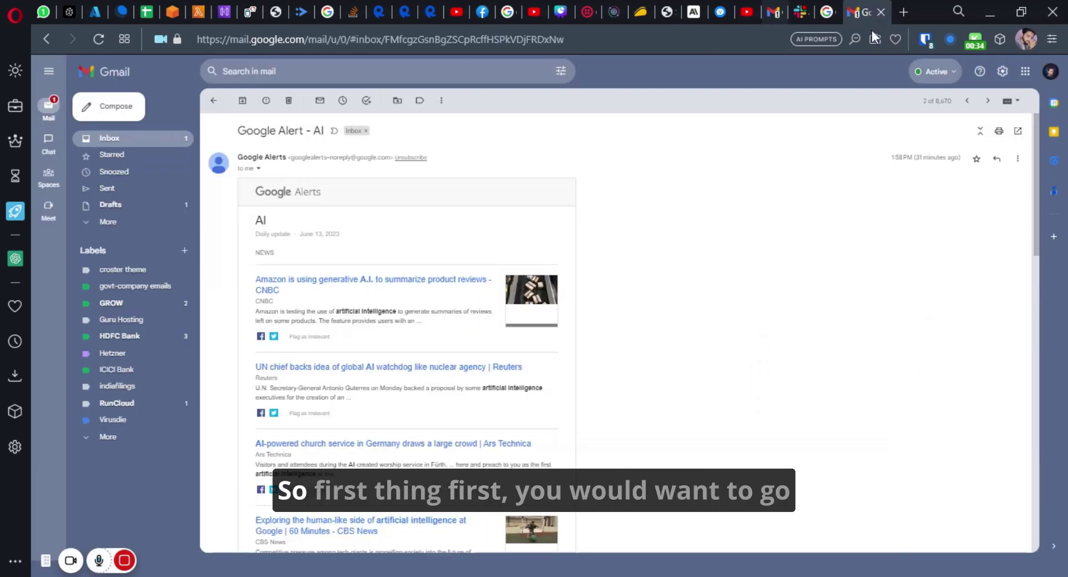
Step: Switch to Google Alerts and open the How often choices of the AI alert
left_click(827, 9)
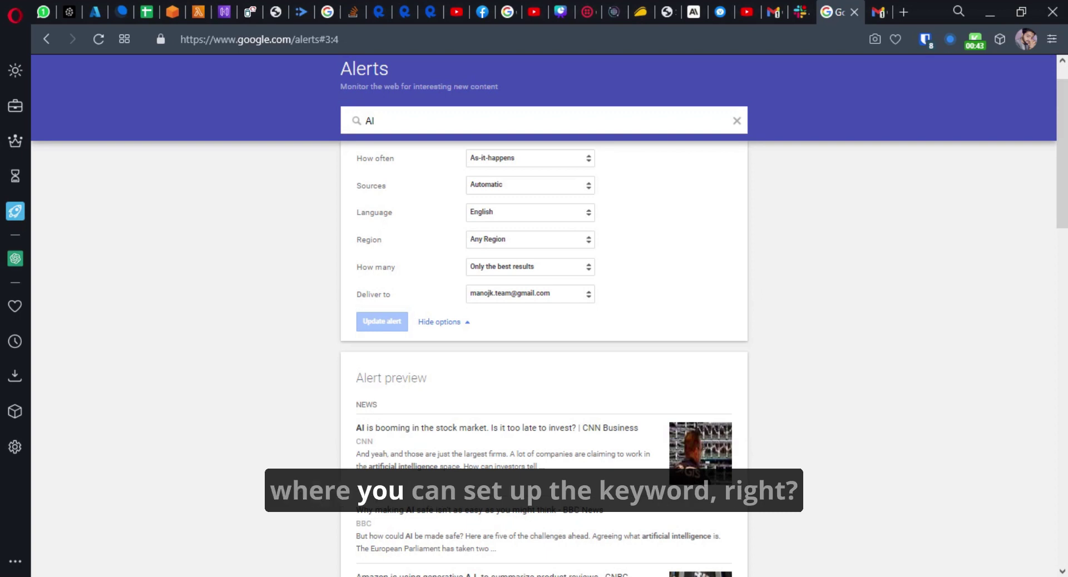
scroll(967, 119, "up", 1)
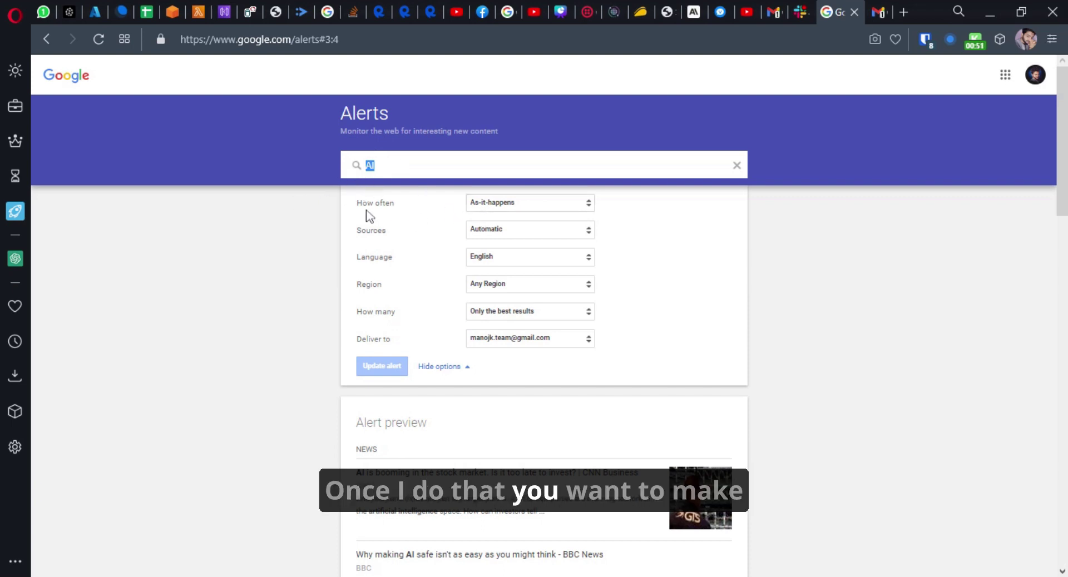
left_click_drag(356, 204, 363, 204)
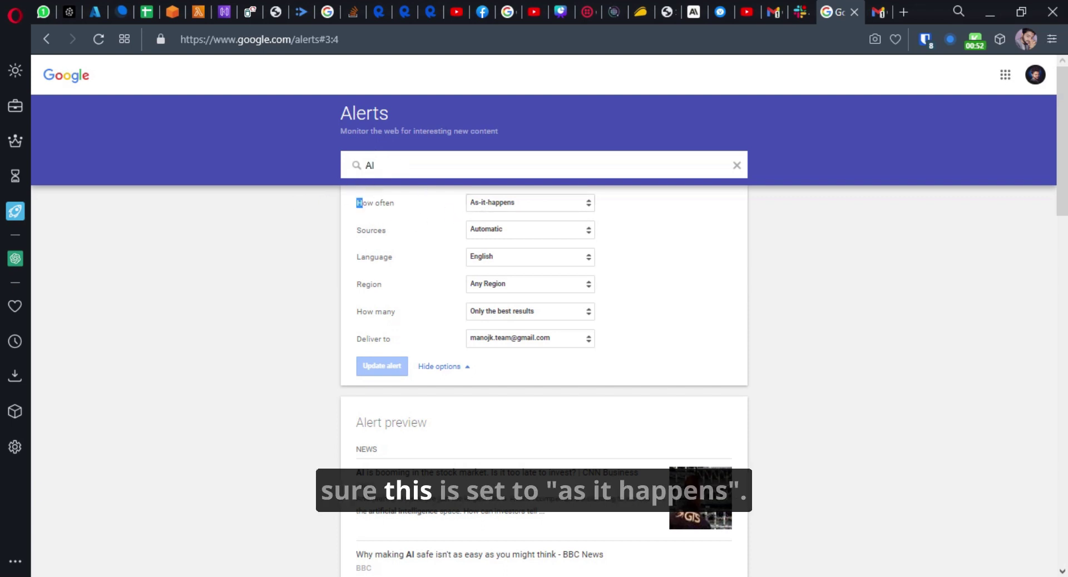
left_click(485, 205)
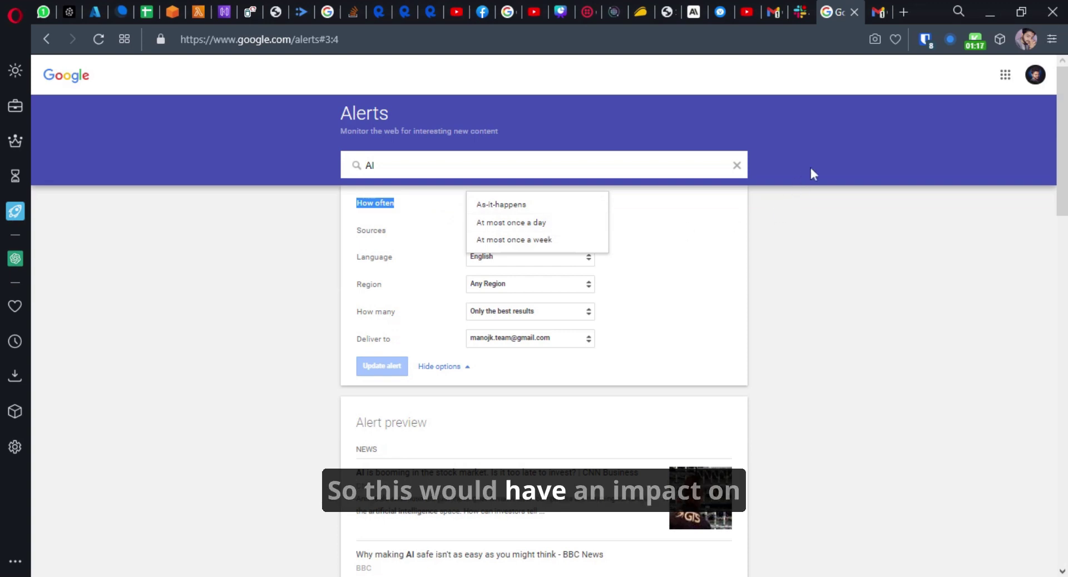
Step: Look through the news items in the AI alert email in Gmail and return to Google Alerts
left_click(879, 11)
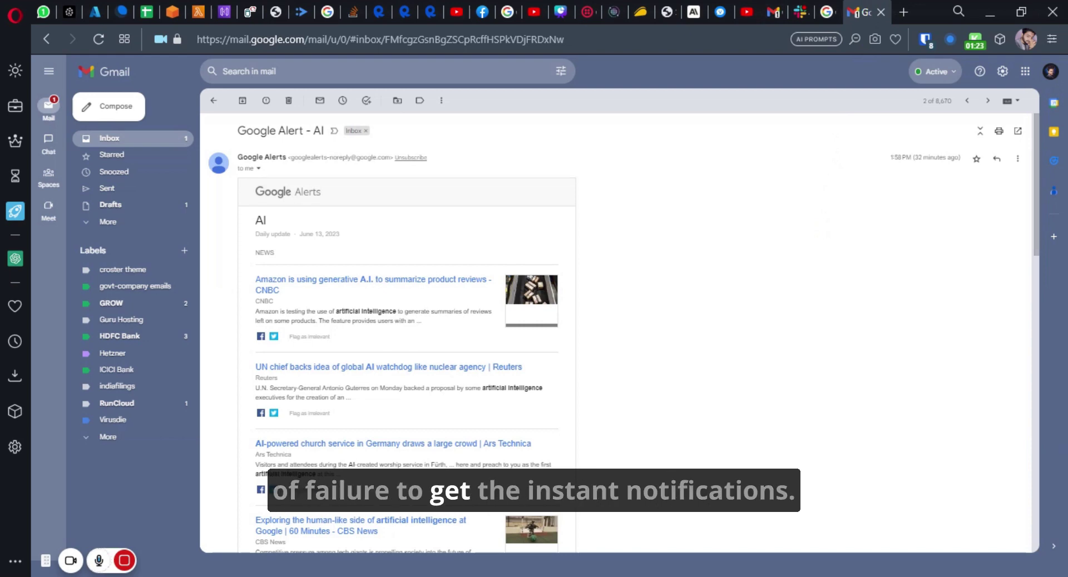
left_click_drag(1036, 188, 1037, 210)
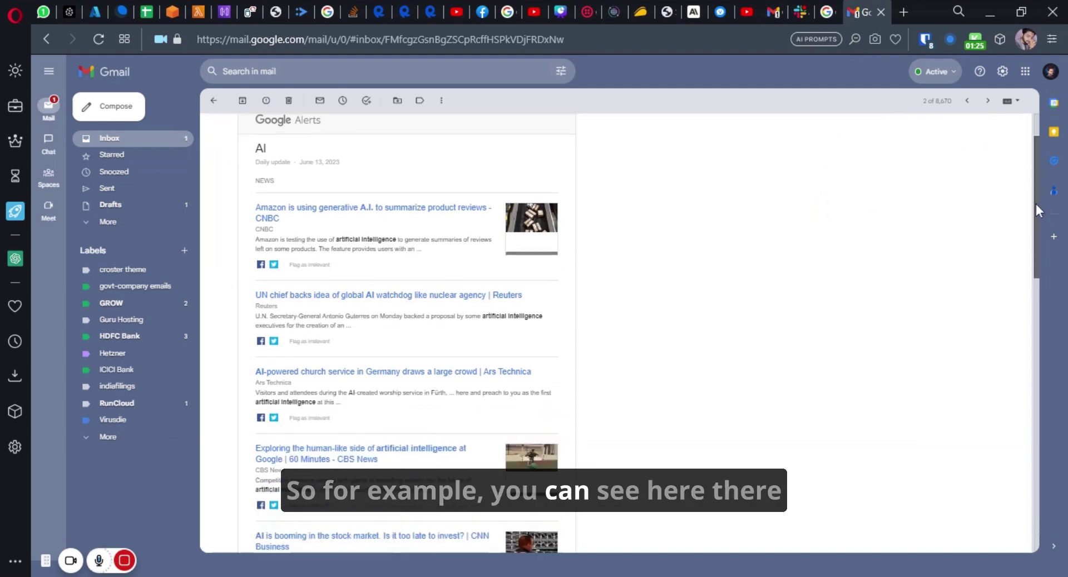
scroll(1037, 217, "down", 3)
scroll(946, 221, "up", 3)
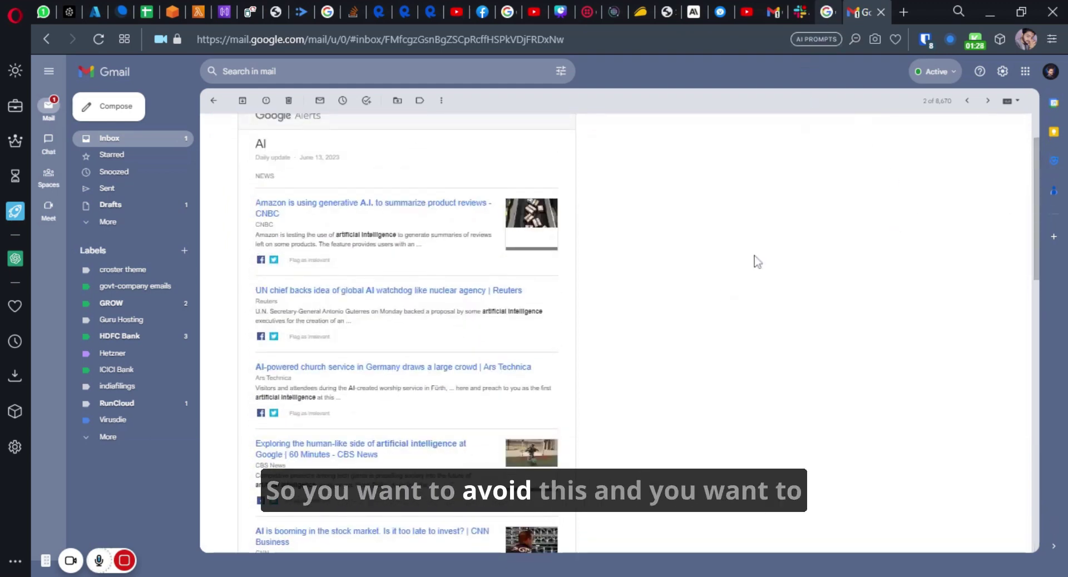
left_click(837, 8)
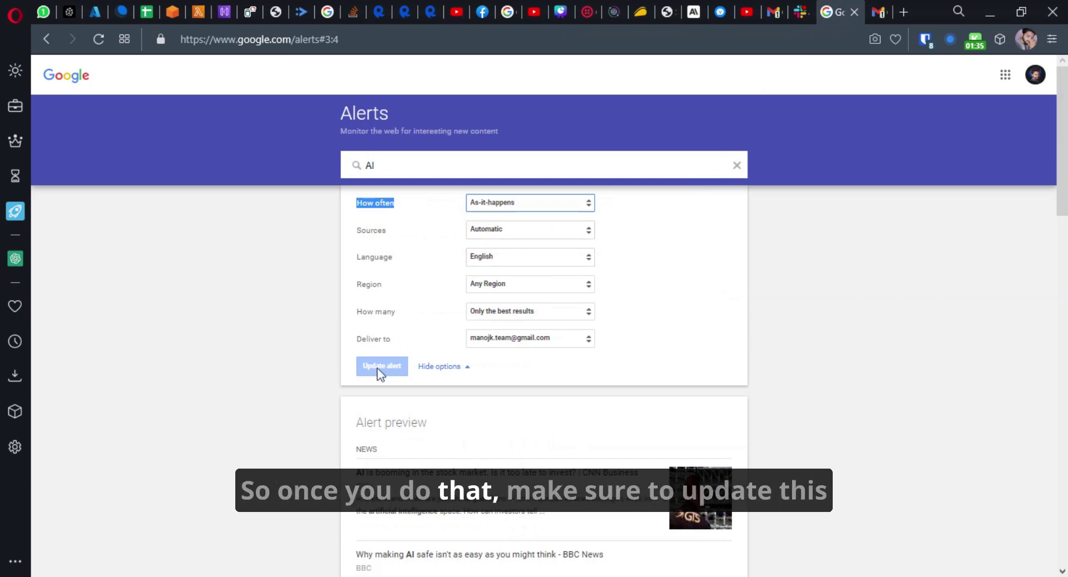
Step: Switch to the AI News workflow in Pabbly Connect and expand its Email Parser trigger to examine the parser settings
left_click(878, 11)
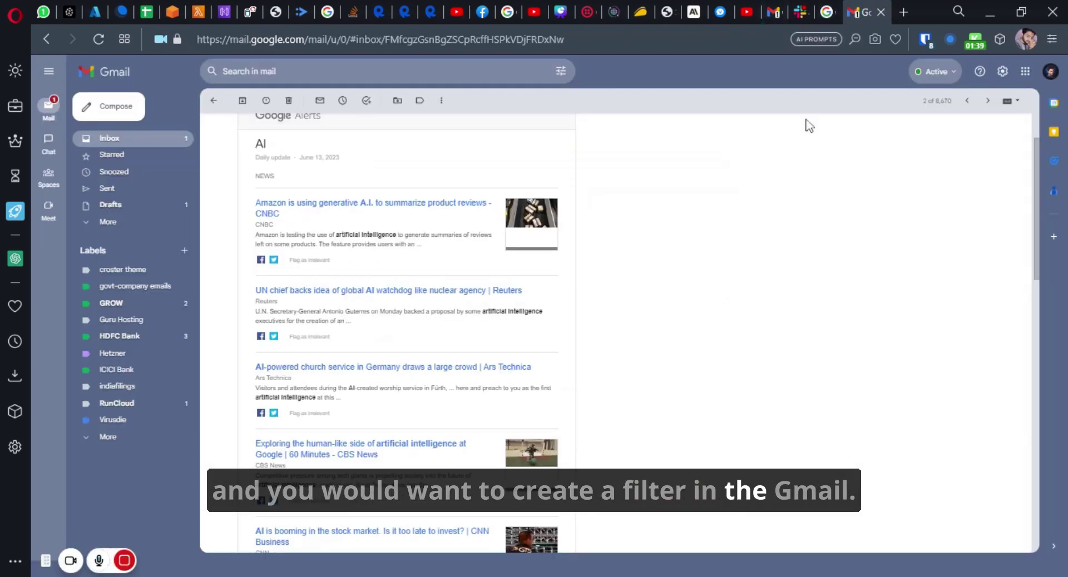
left_click(13, 179)
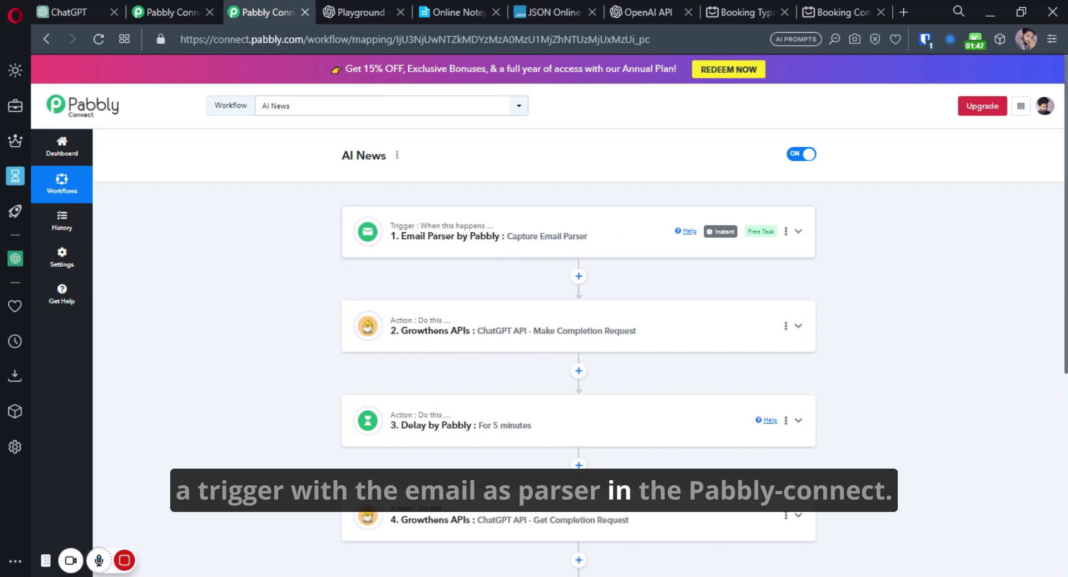
left_click(508, 252)
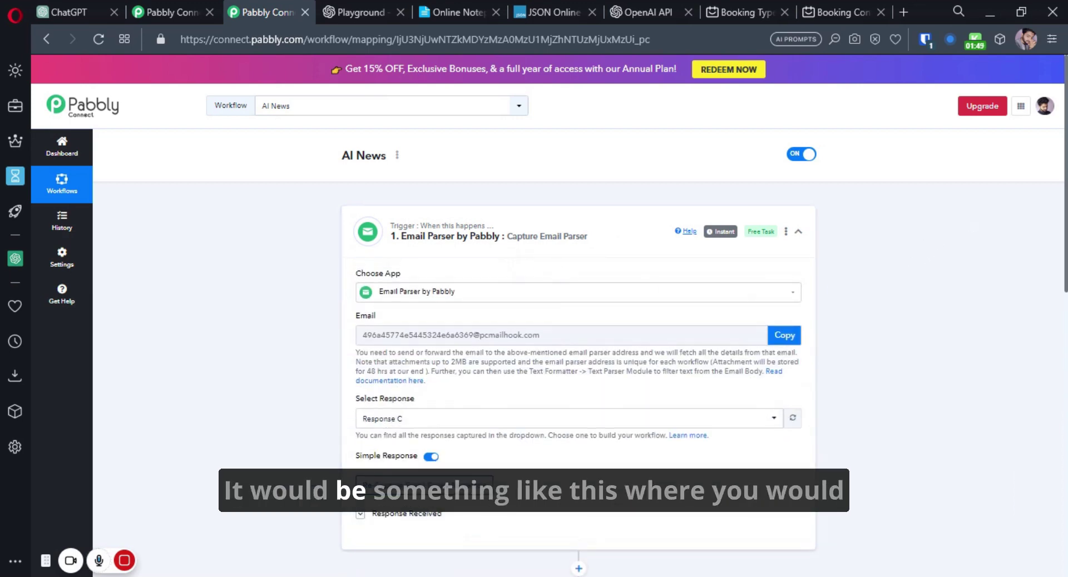
scroll(443, 279, "down", 2)
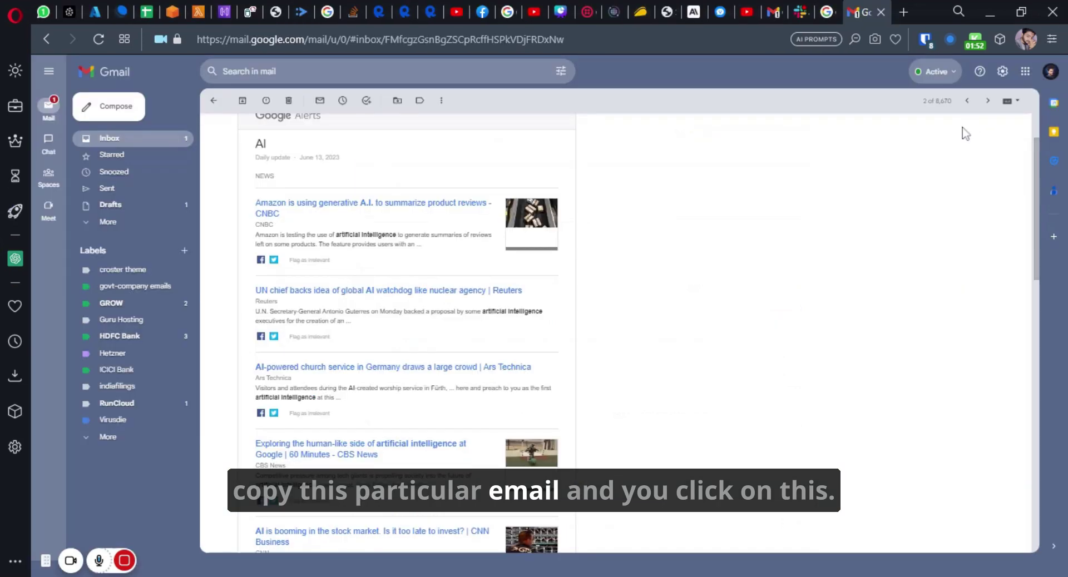
left_click(15, 212)
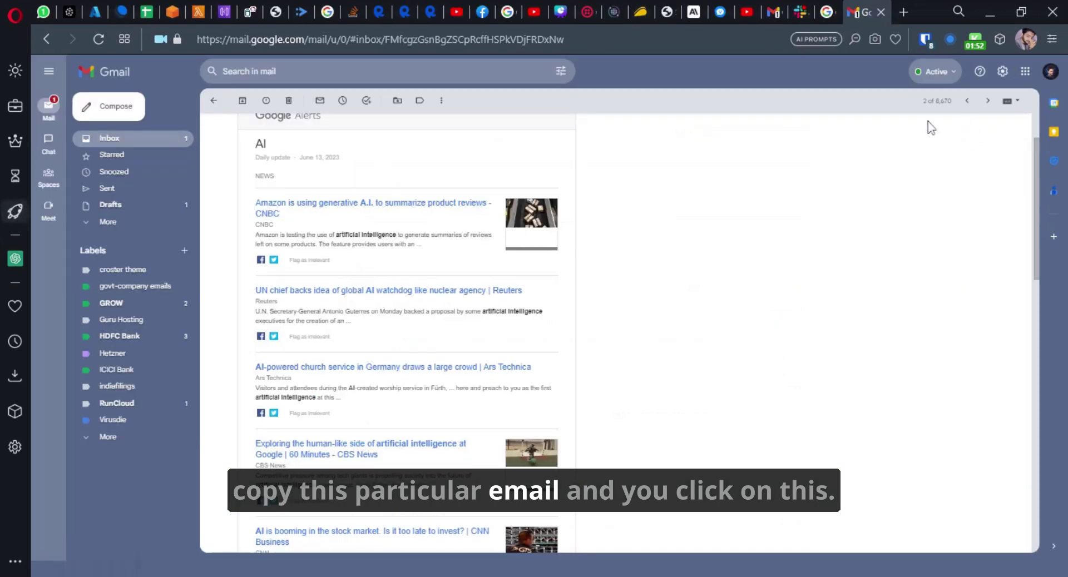
left_click(555, 75)
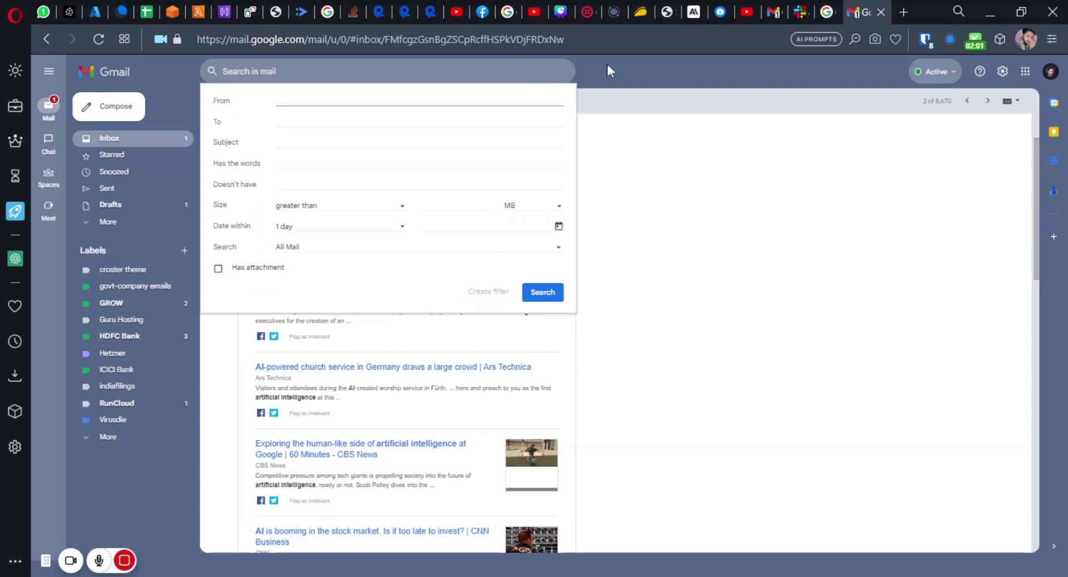
left_click(562, 71)
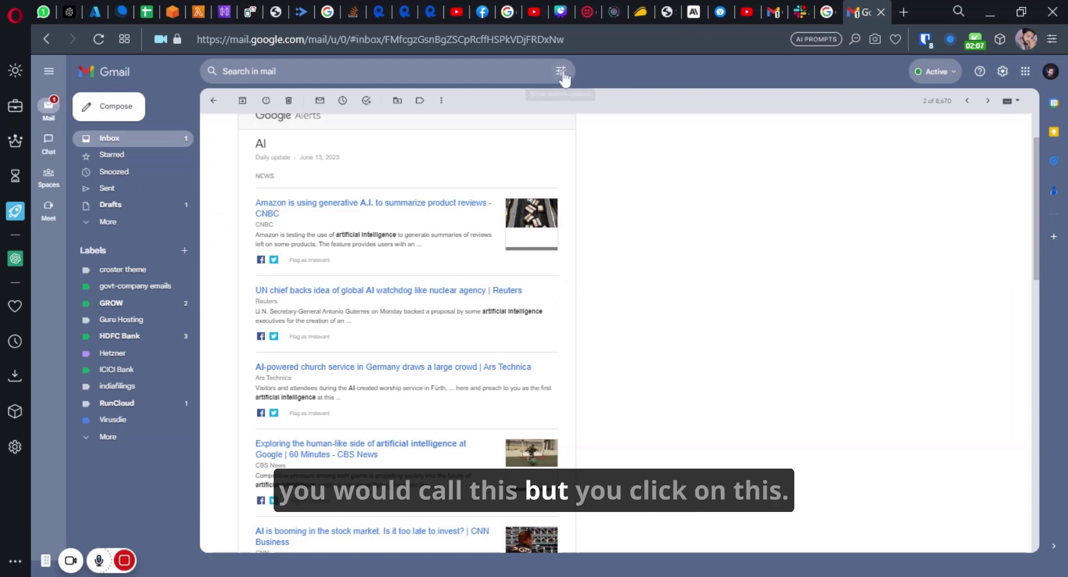
left_click(562, 72)
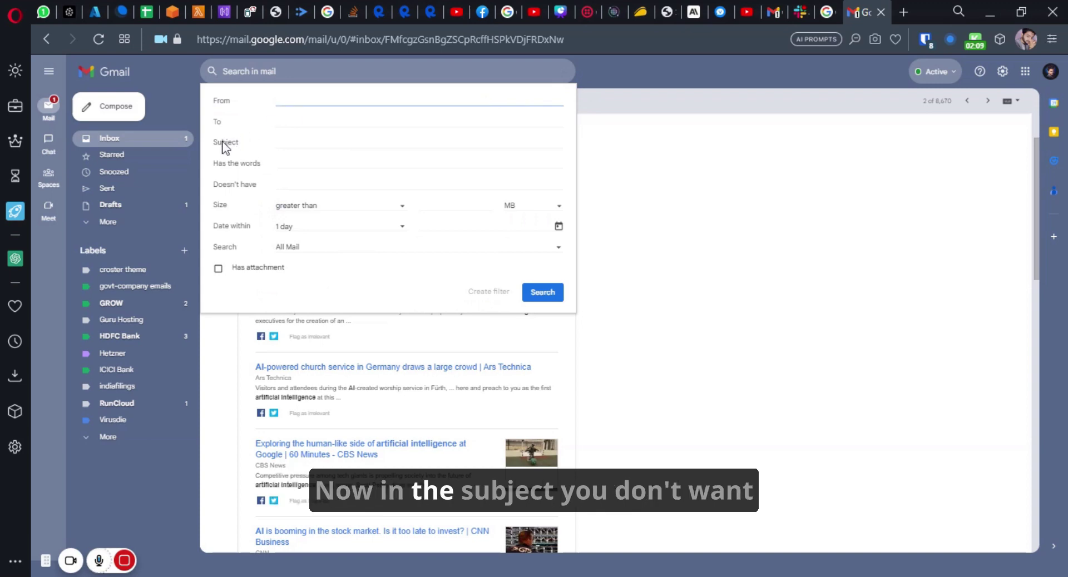
left_click(306, 142)
left_click(767, 212)
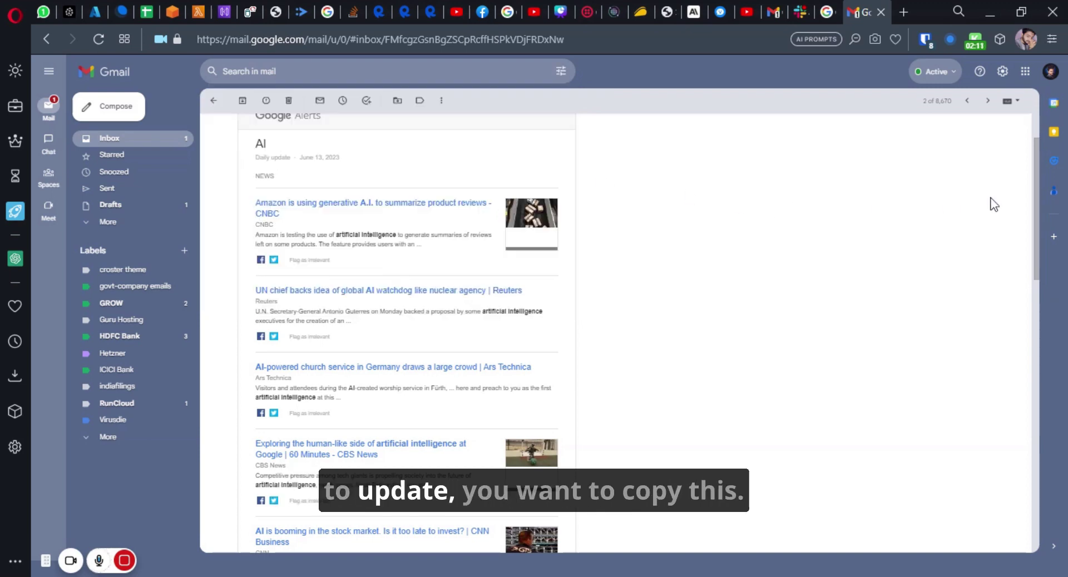
Step: Copy the alert email's subject and enter "Google Alert - AI" as the Subject criterion in the mail search options
scroll(1032, 191, "up", 2)
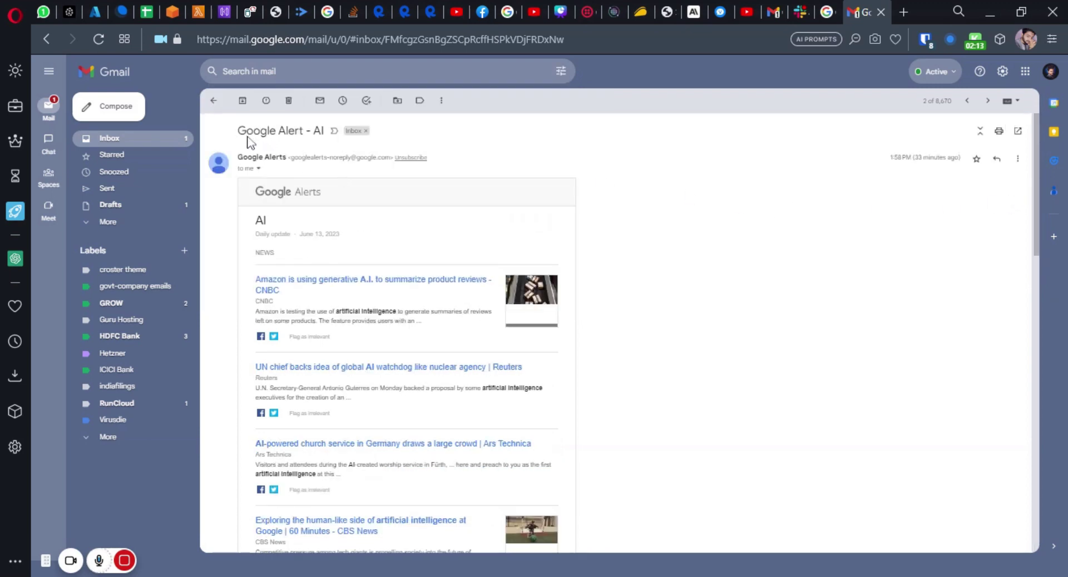
left_click_drag(253, 132, 332, 140)
key("ctrl+c")
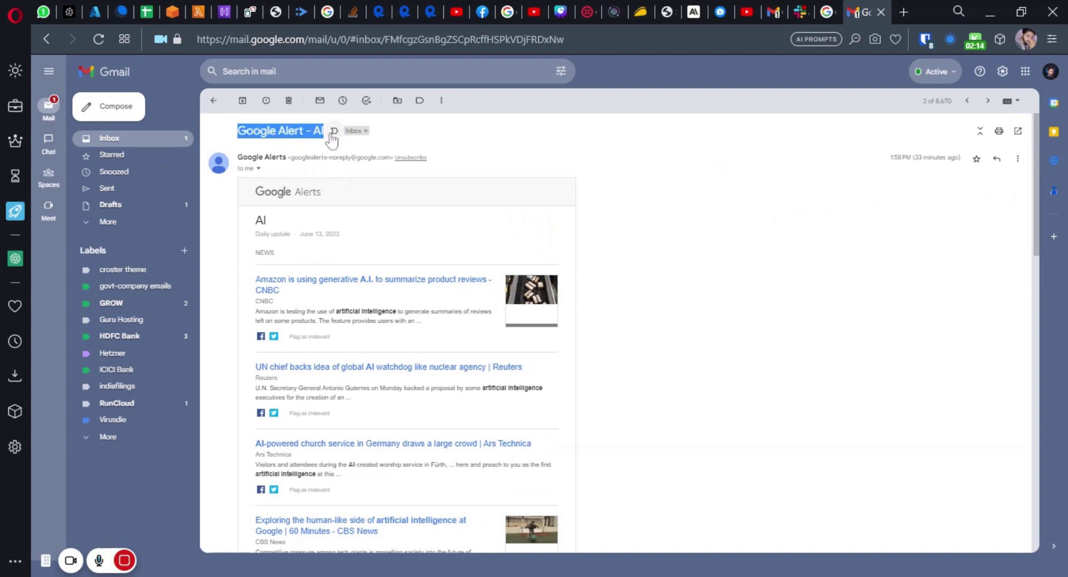
left_click(562, 71)
left_click(300, 142)
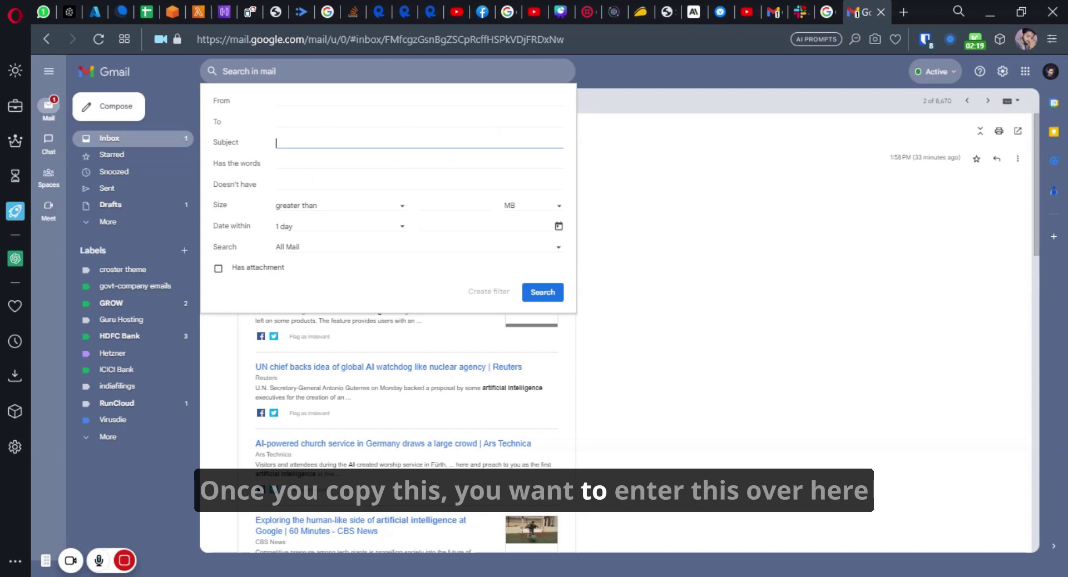
key("ctrl+v")
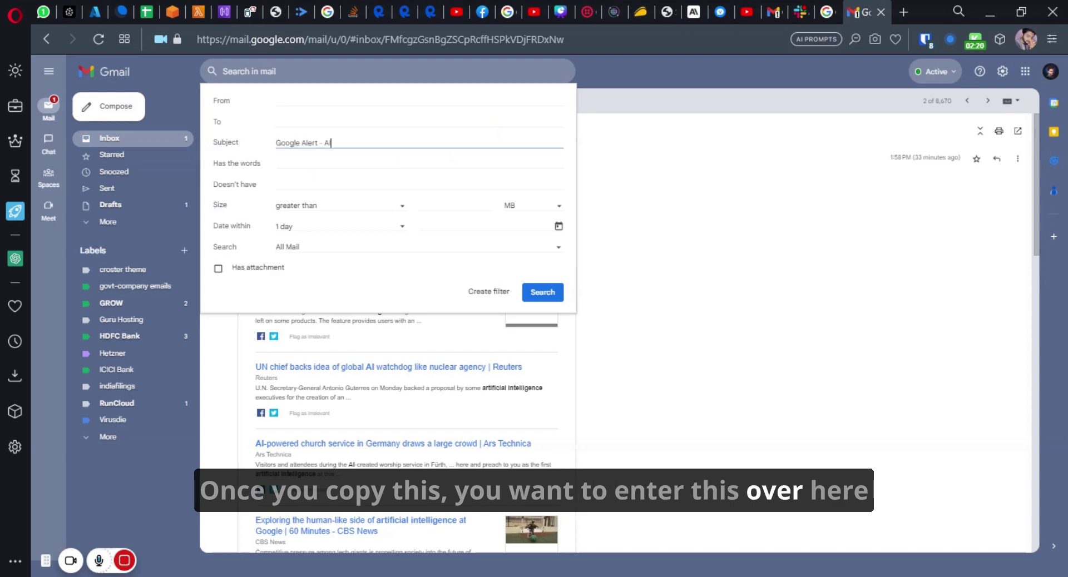
Step: Start a filter from the subject criterion, accept the special-character confirmation, and enable forwarding of matching messages
left_click(488, 293)
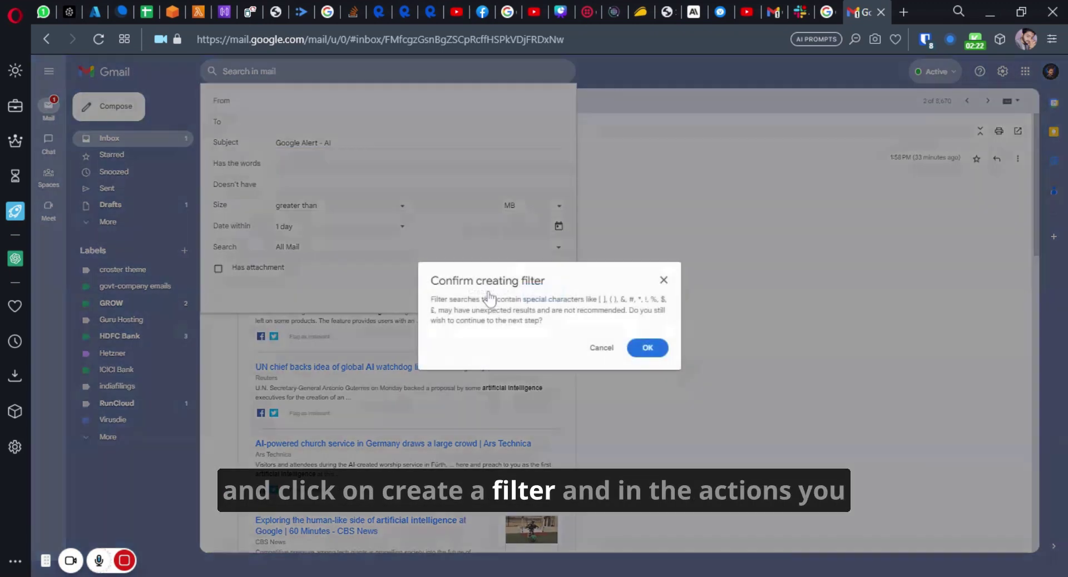
left_click(648, 348)
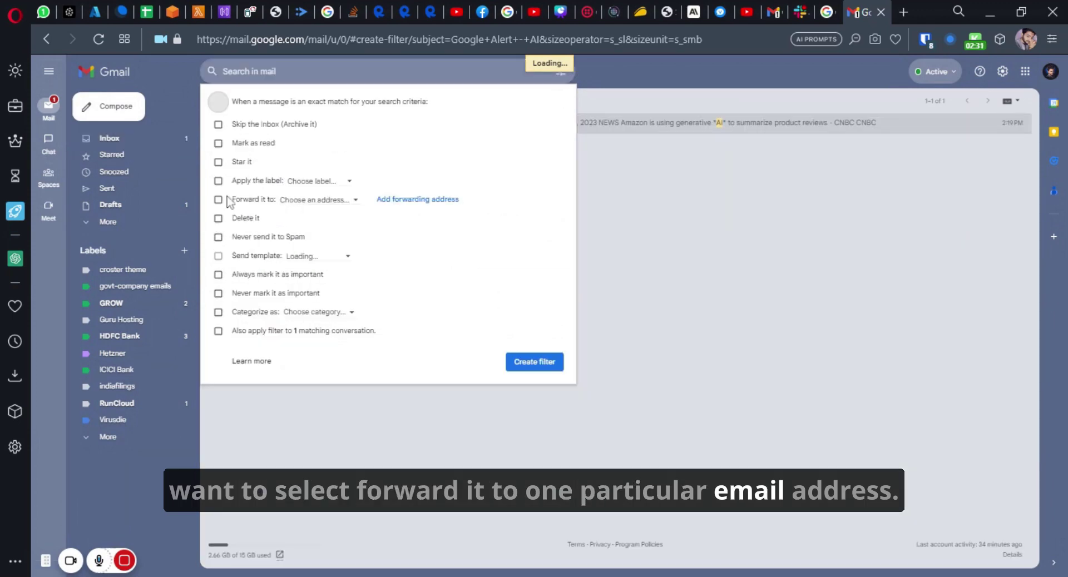
left_click(218, 199)
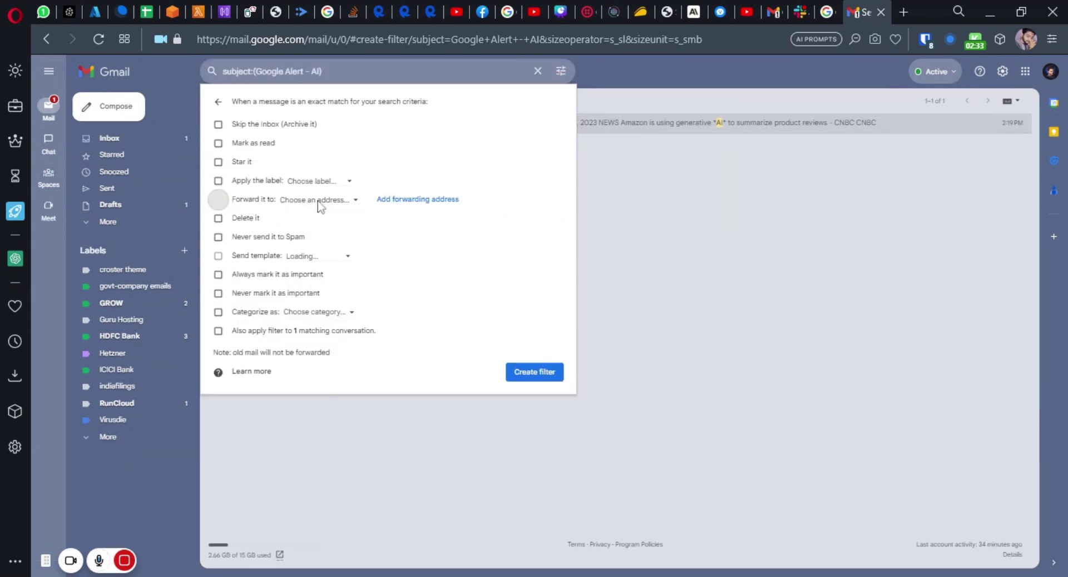
Step: Compare the Email Parser address in the Pabbly Connect trigger with the forwarding address in Gmail's forwarding settings
left_click(15, 175)
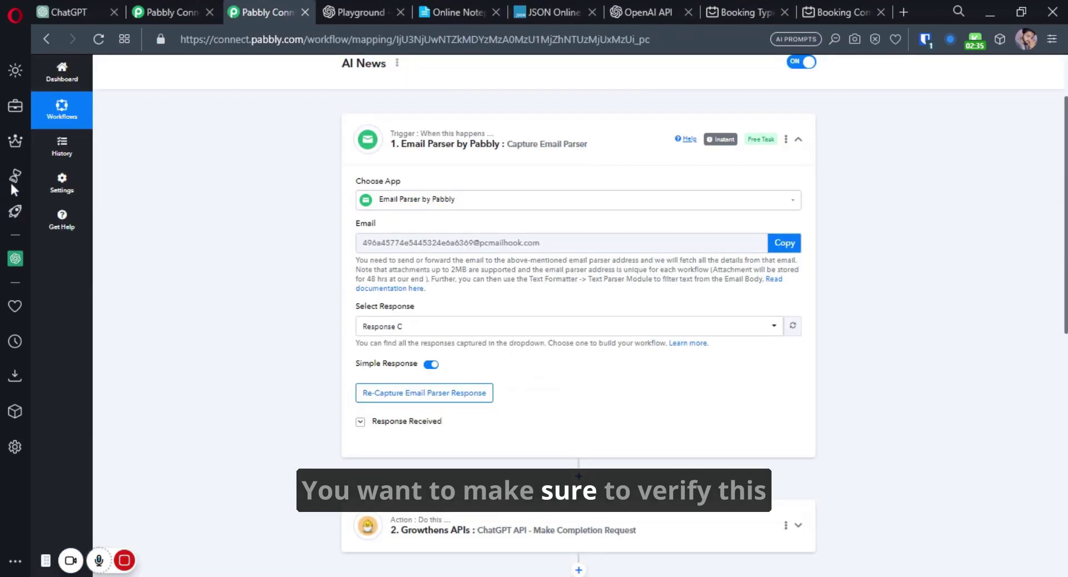
left_click(13, 214)
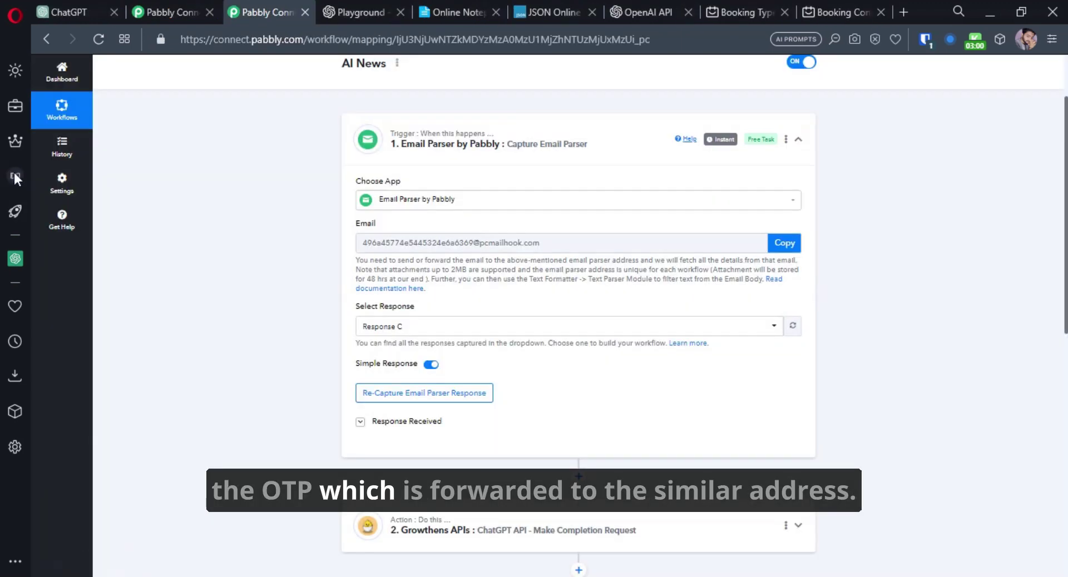
left_click(15, 175)
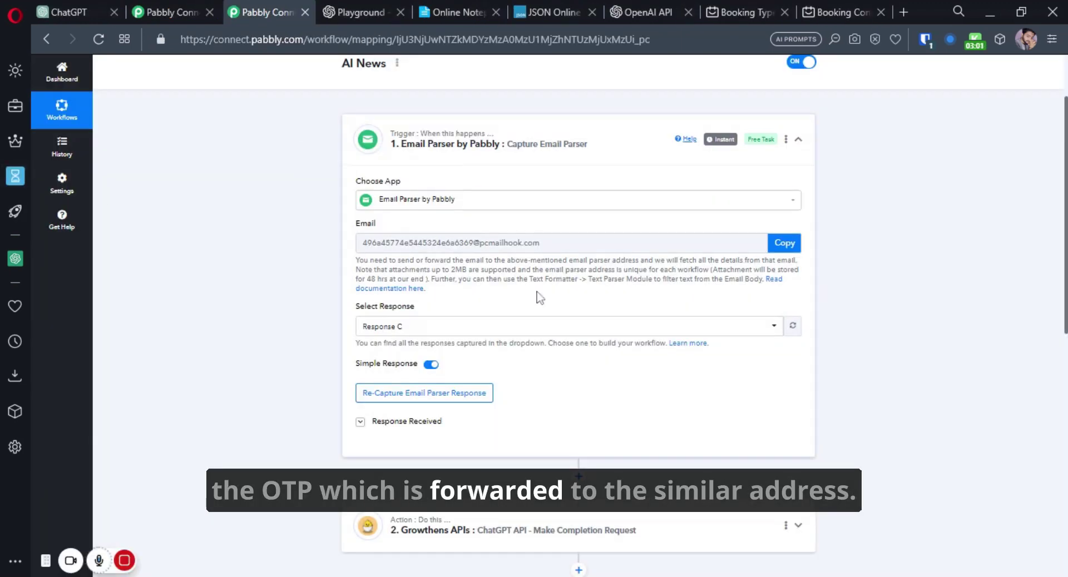
left_click(11, 214)
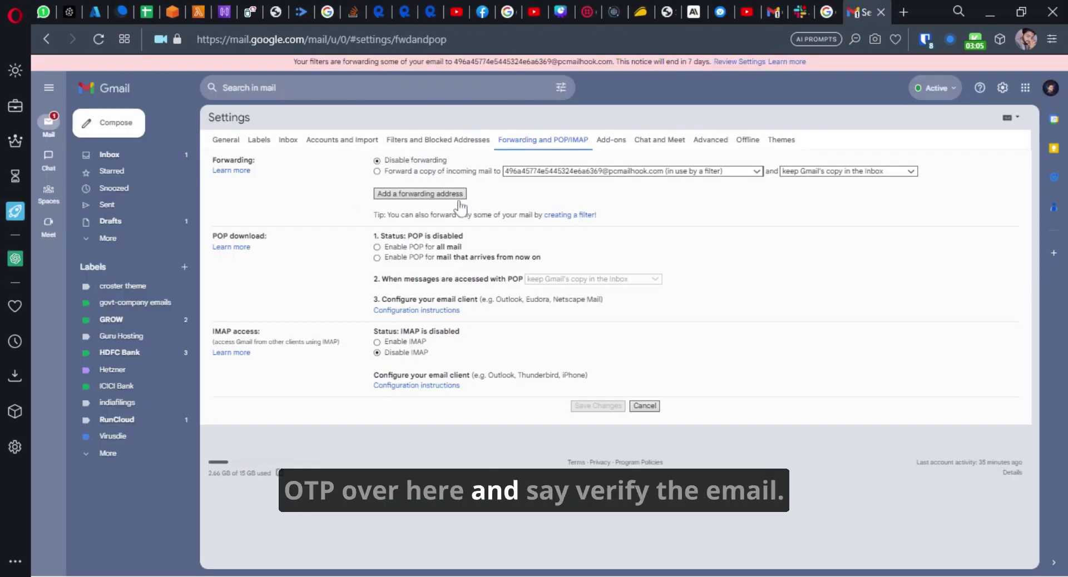
left_click(14, 176)
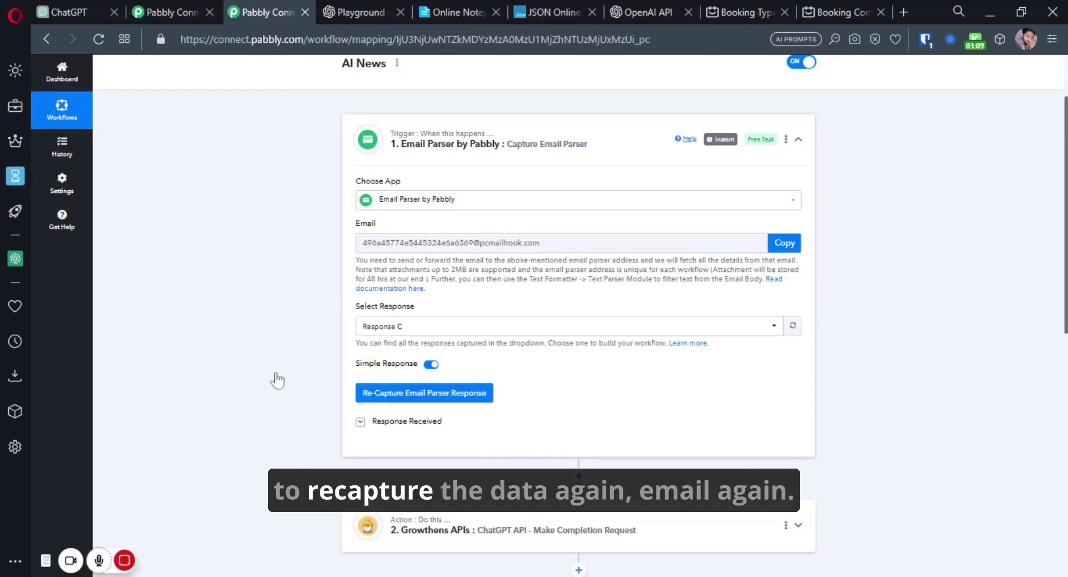
left_click(15, 213)
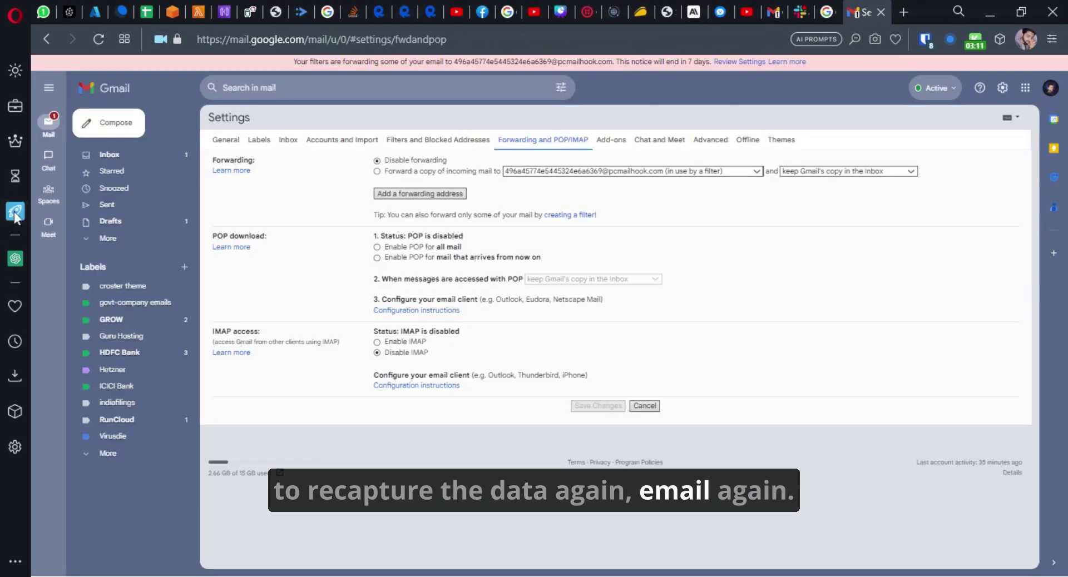
Step: Open the "Google Alert - AI" subject filter for editing, accept the special-character confirmation, and review its forwarding action
left_click(428, 142)
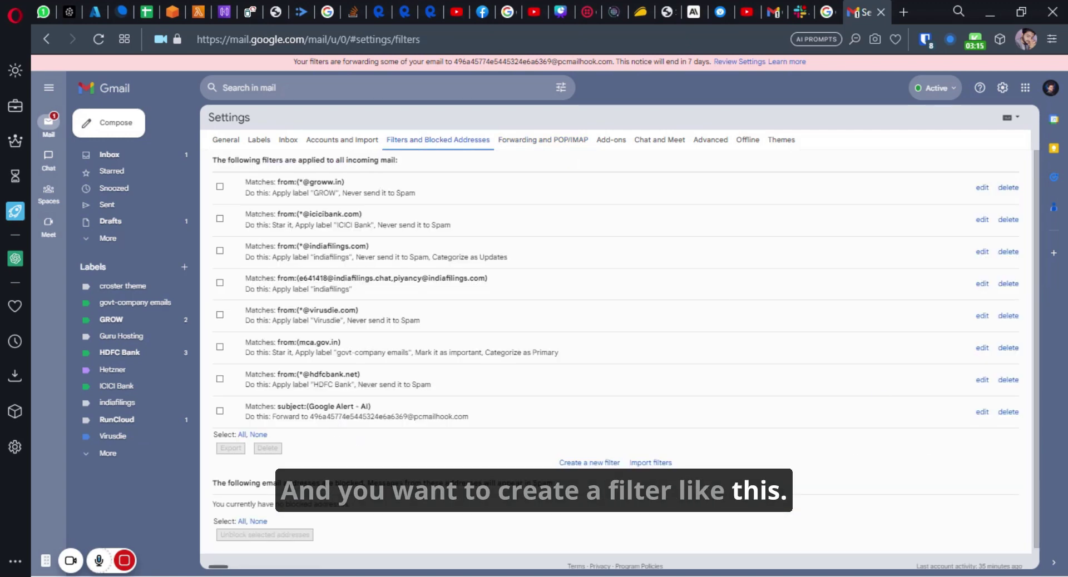
left_click(981, 412)
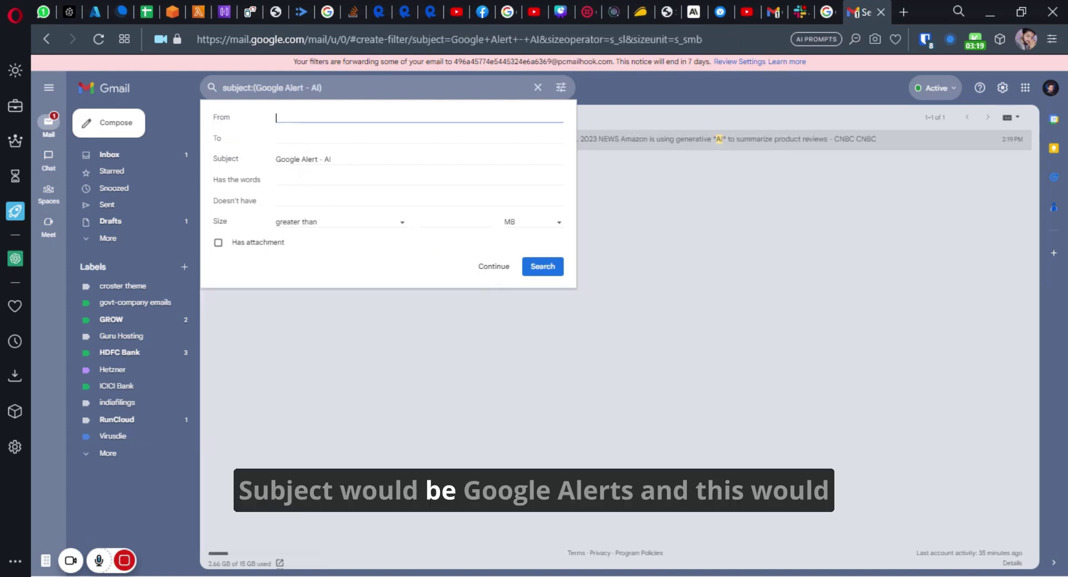
left_click(324, 159)
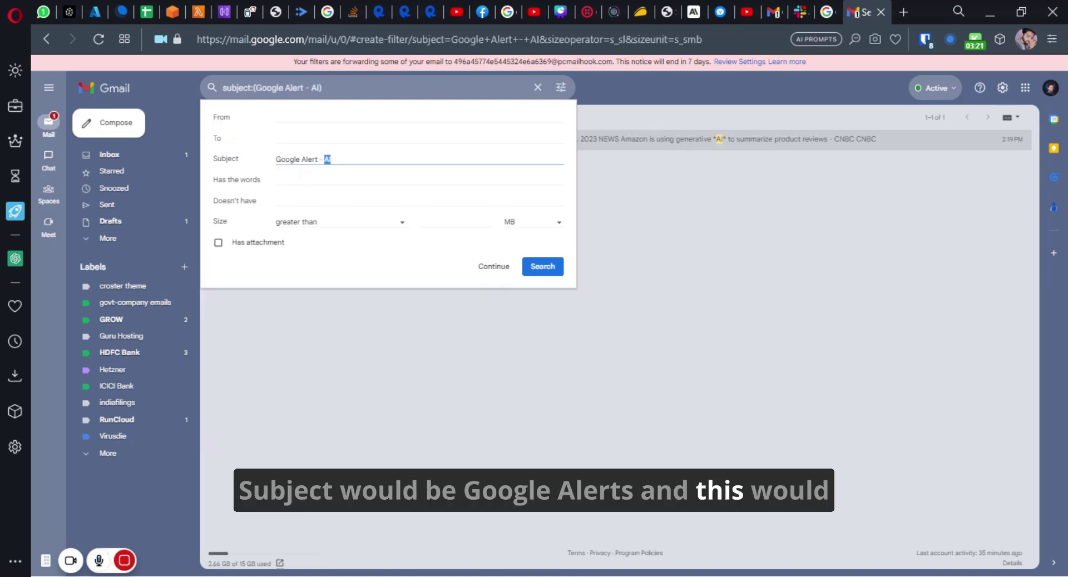
left_click(493, 266)
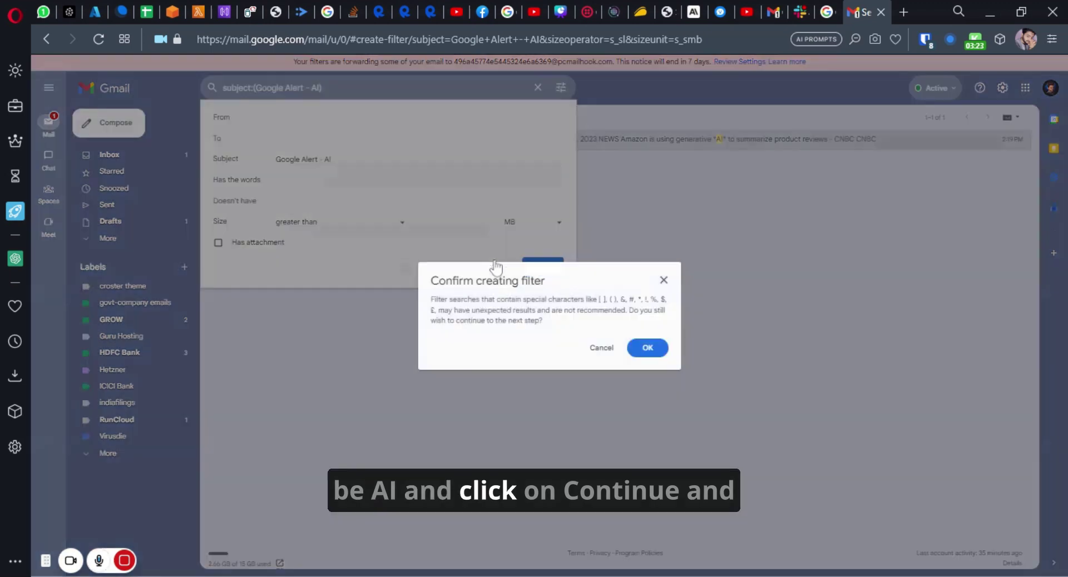
left_click(646, 349)
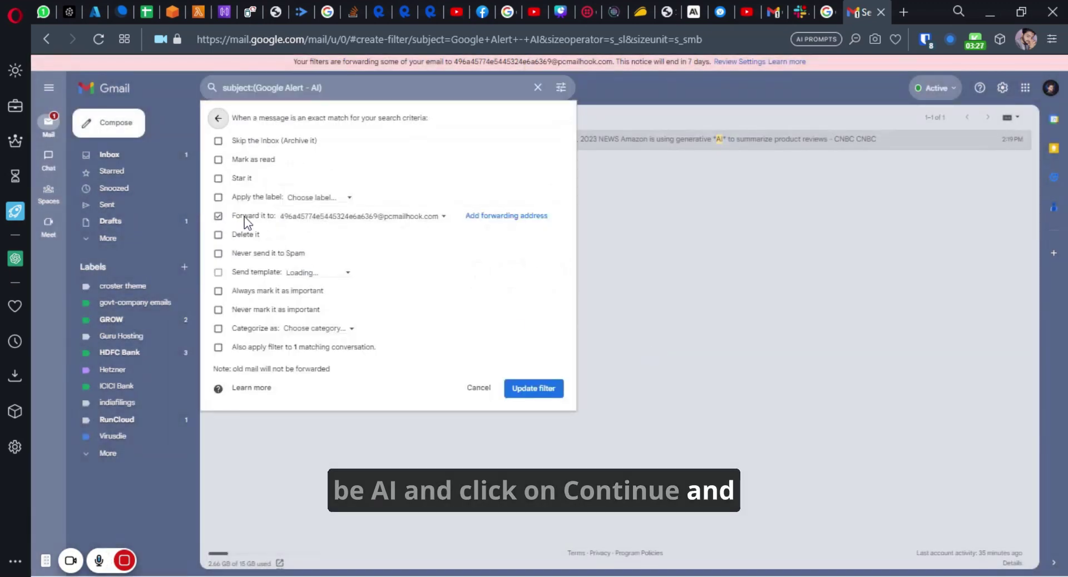
Step: Check the Email Parser trigger in the Pabbly Connect AI News workflow, collapse it, and cancel the filter edit in Gmail
left_click(15, 177)
left_click(507, 160)
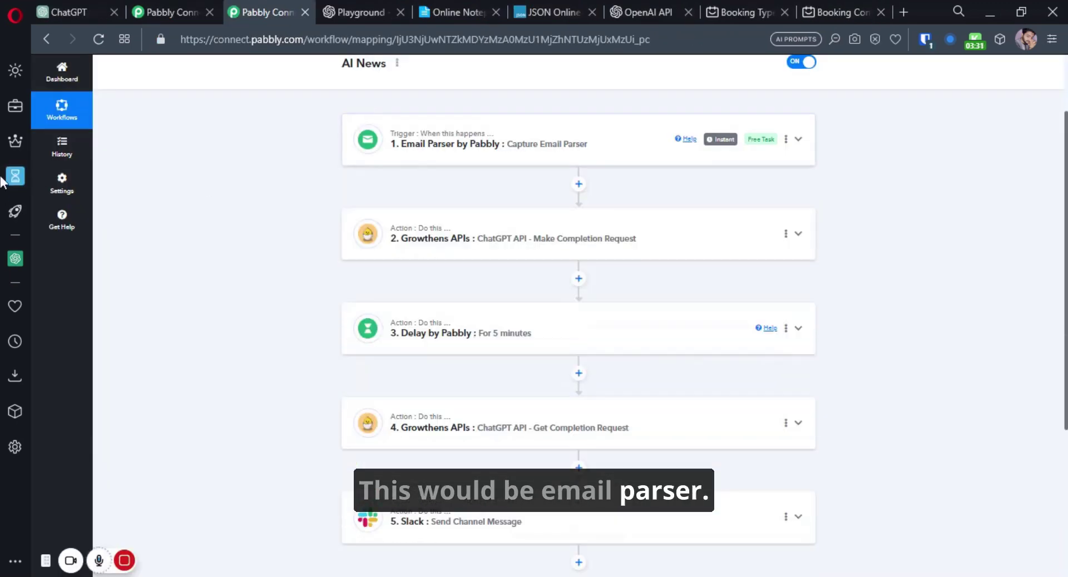
left_click(15, 211)
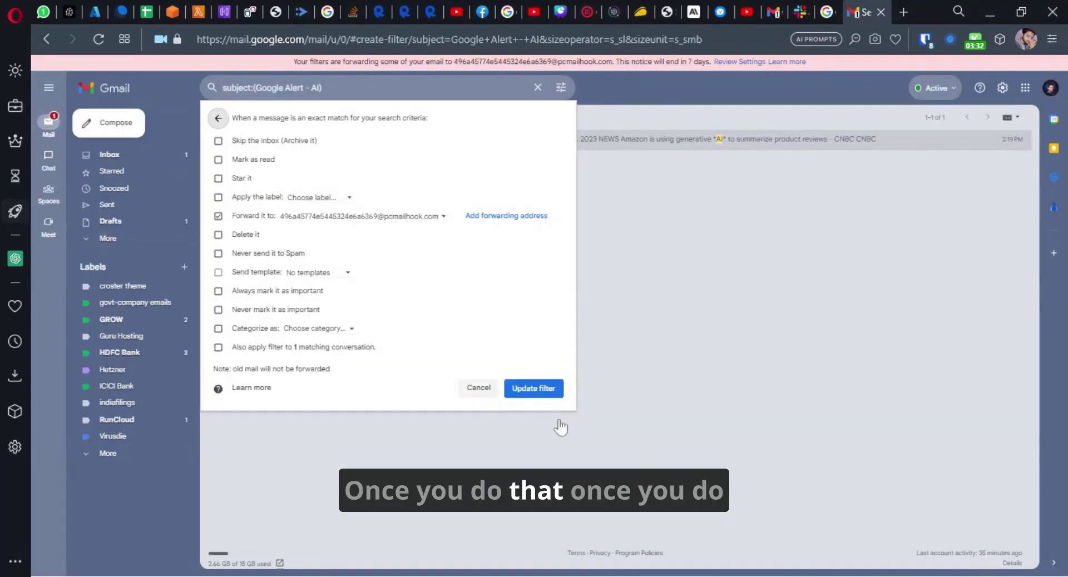
left_click(477, 390)
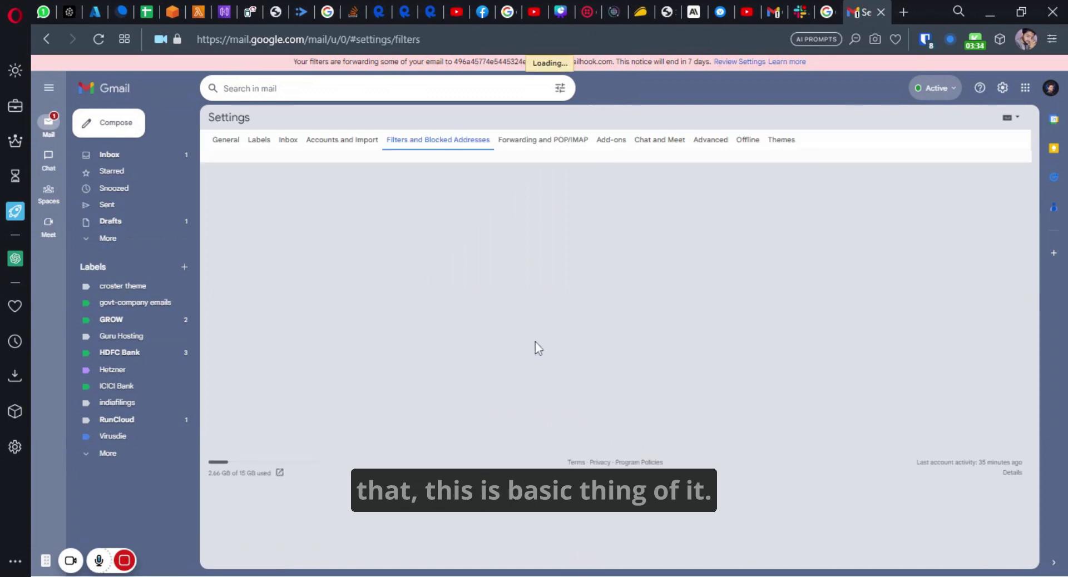
Step: View the sample news alert summary in Online Notepad and return to the AI News workflow in Pabbly Connect
left_click(15, 176)
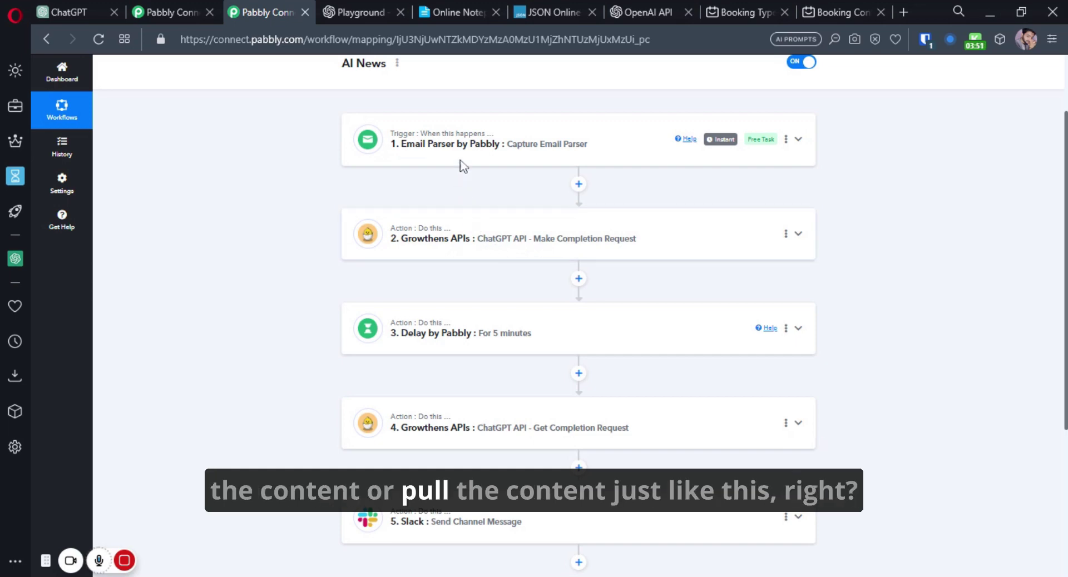
left_click(459, 5)
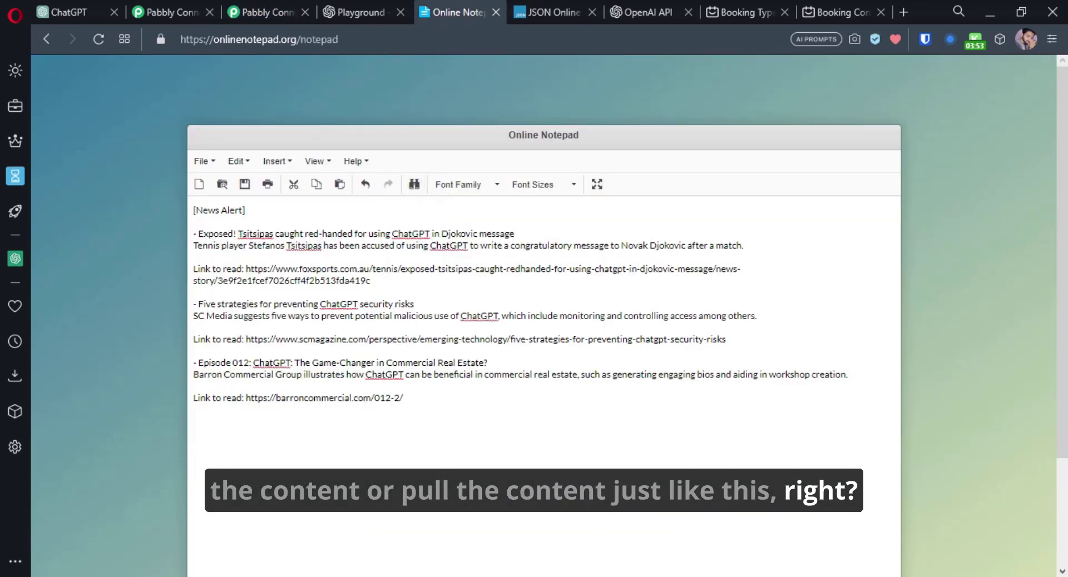
key("ctrl+a")
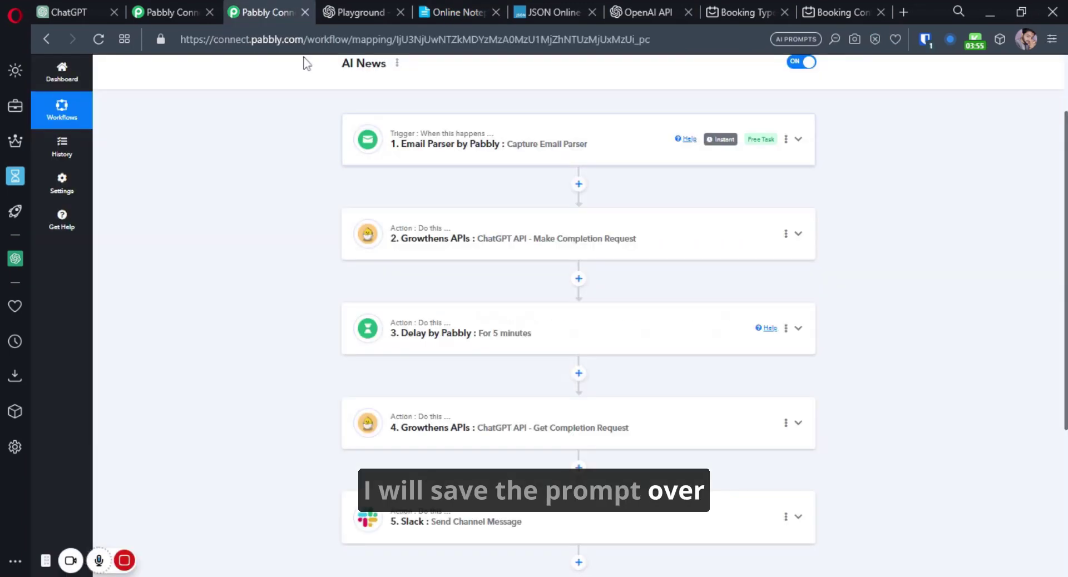
left_click(265, 7)
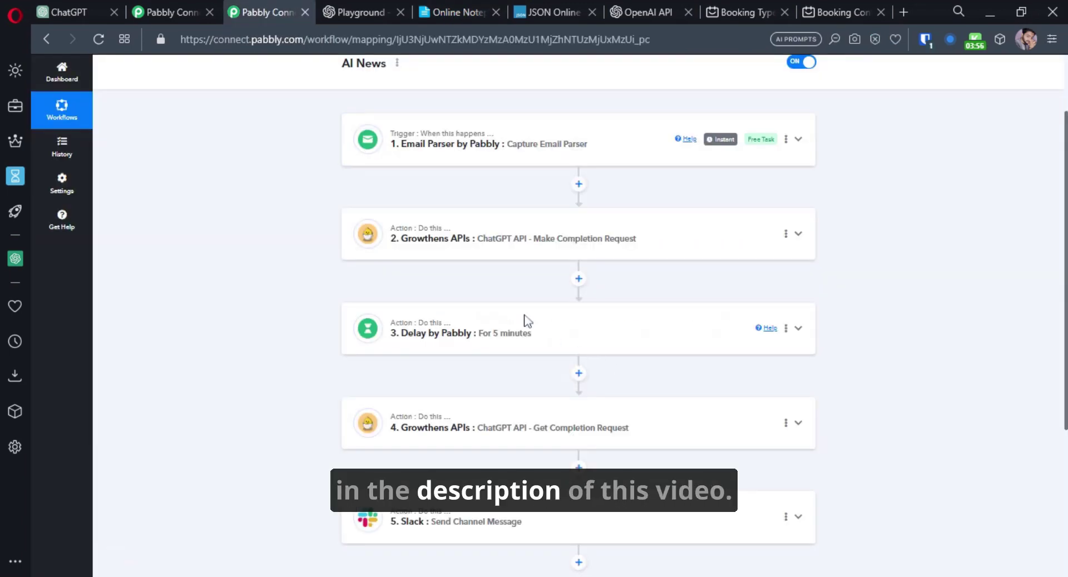
Step: Expand the ChatGPT API Make Completion Request action and examine its prompt instructions and the mapped email body text
left_click(502, 253)
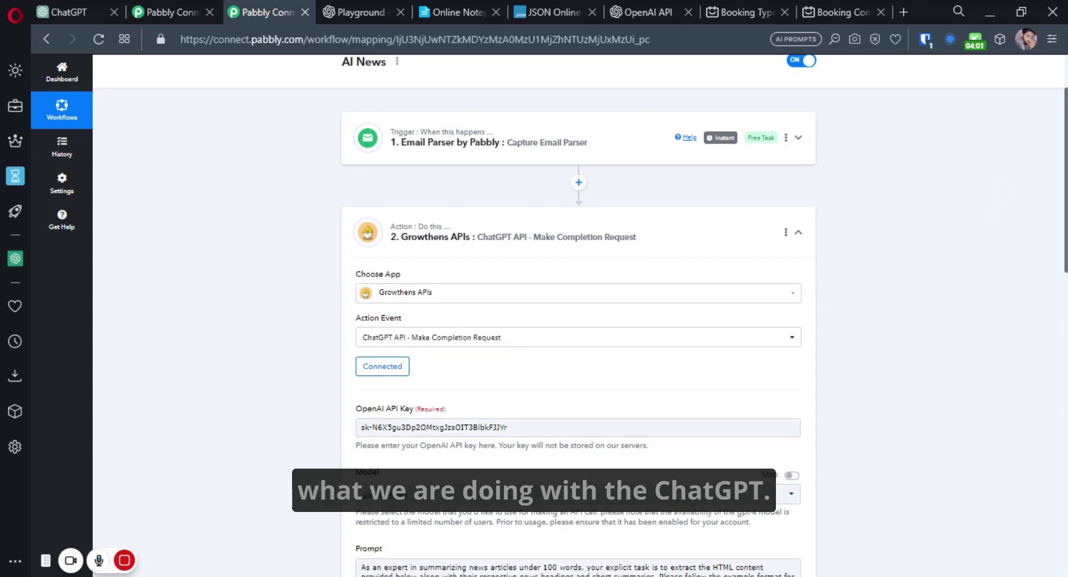
scroll(1063, 198, "down", 1)
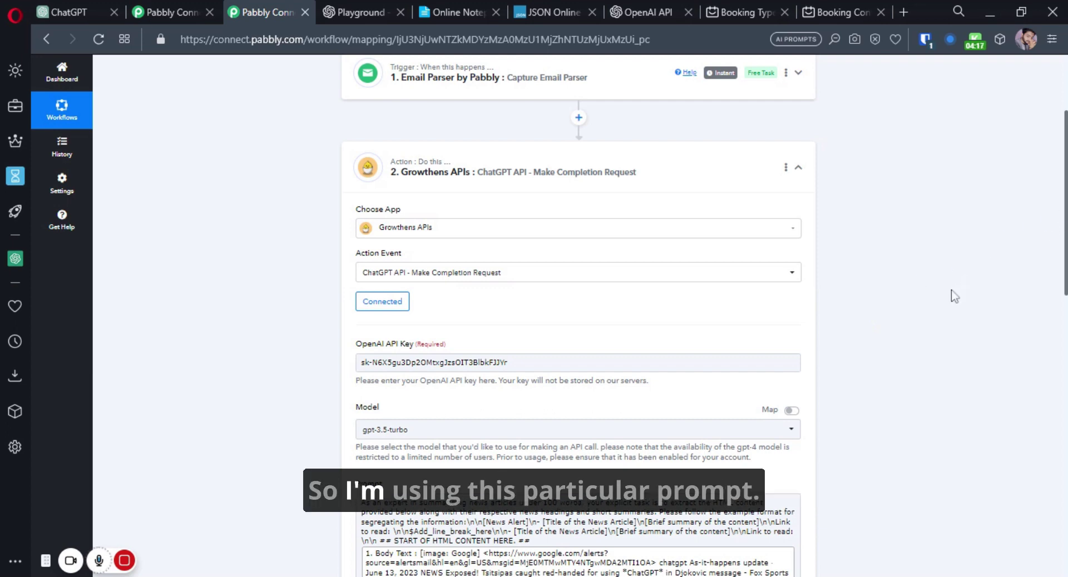
scroll(912, 322, "down", 5)
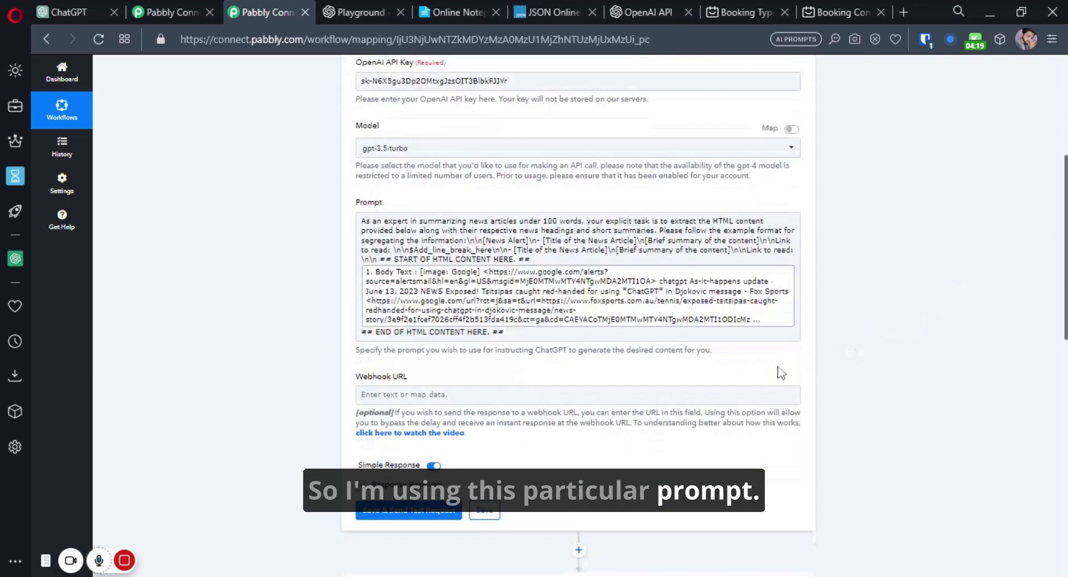
left_click(360, 222)
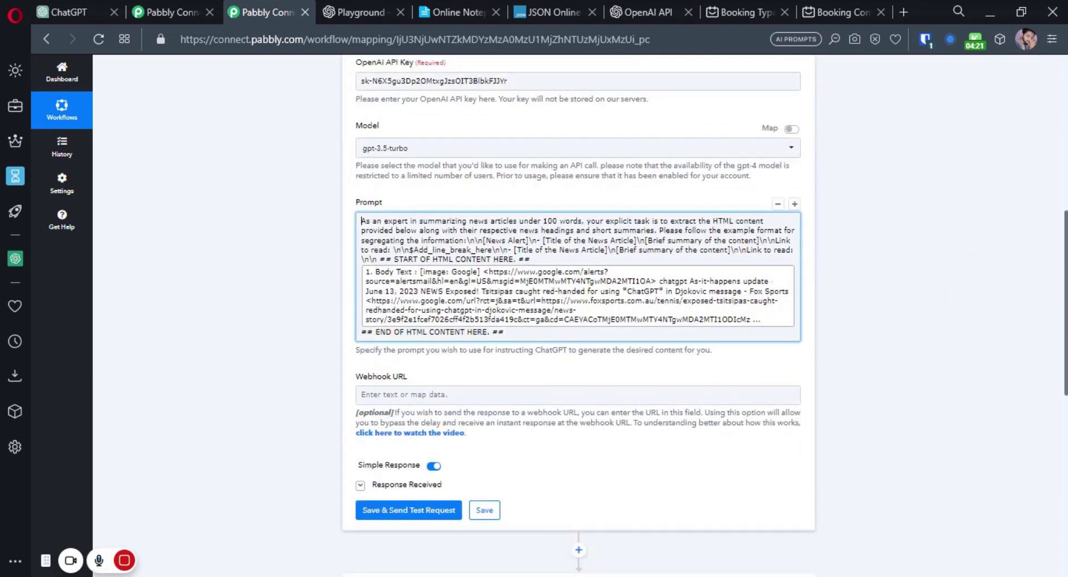
left_click_drag(361, 221, 524, 259)
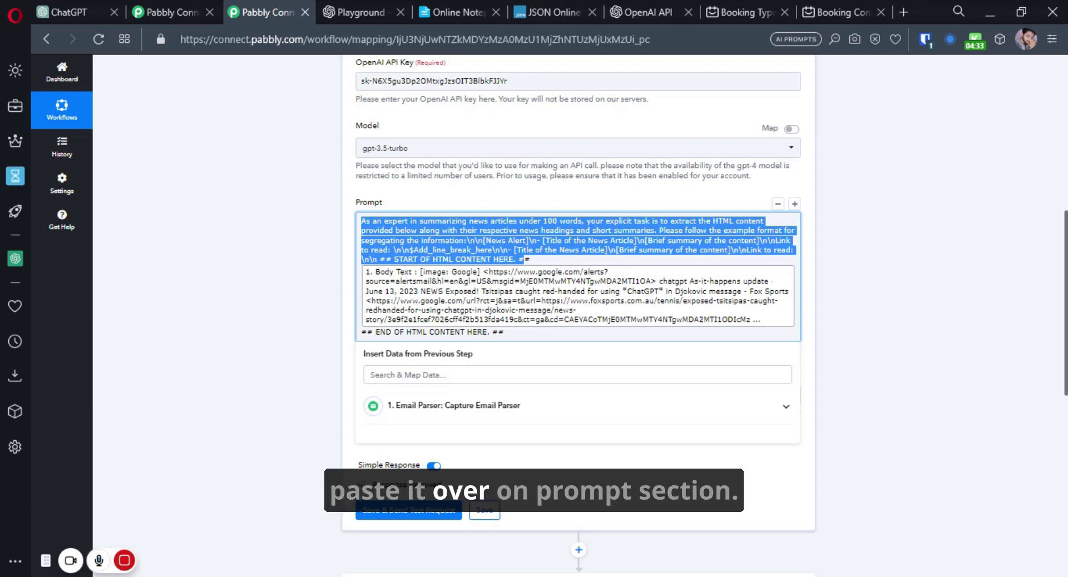
left_click_drag(525, 301, 494, 293)
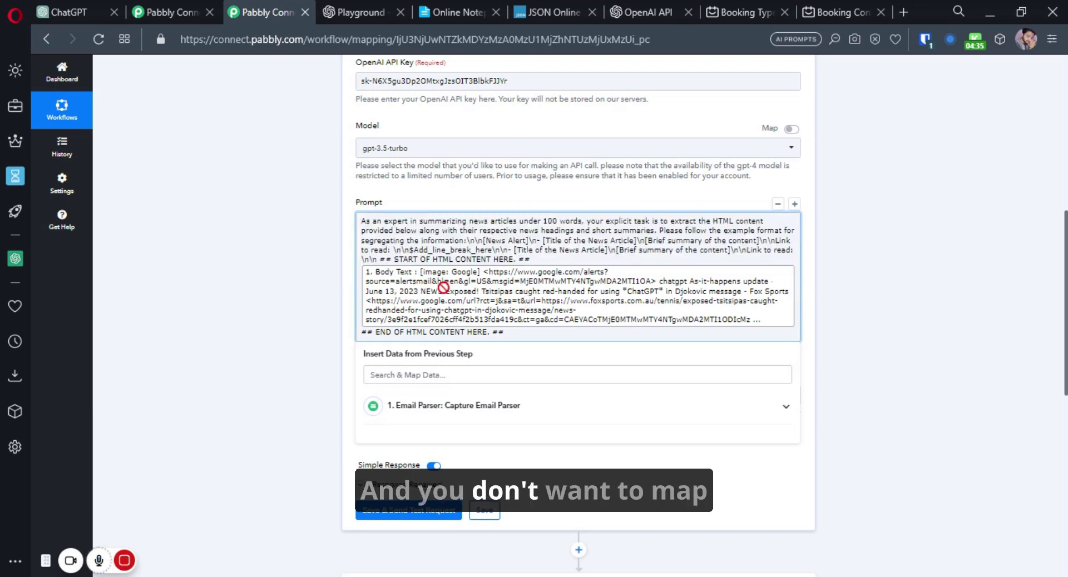
Step: Expand the Email Parser trigger and its received response, and find the email body fields
left_click_drag(1066, 215, 1065, 196)
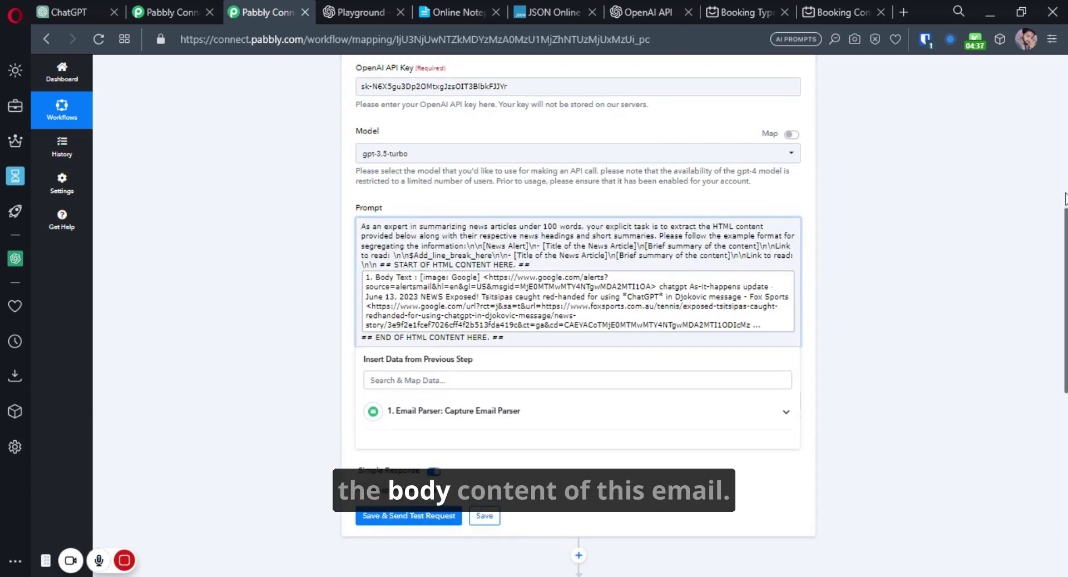
scroll(1065, 195, "up", 8)
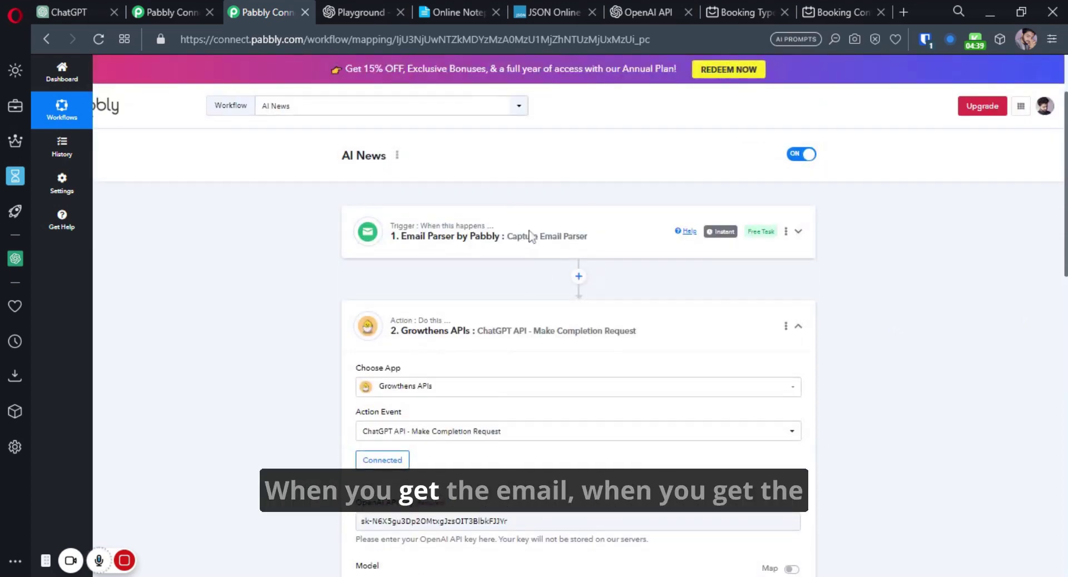
left_click(531, 237)
scroll(889, 315, "down", 1)
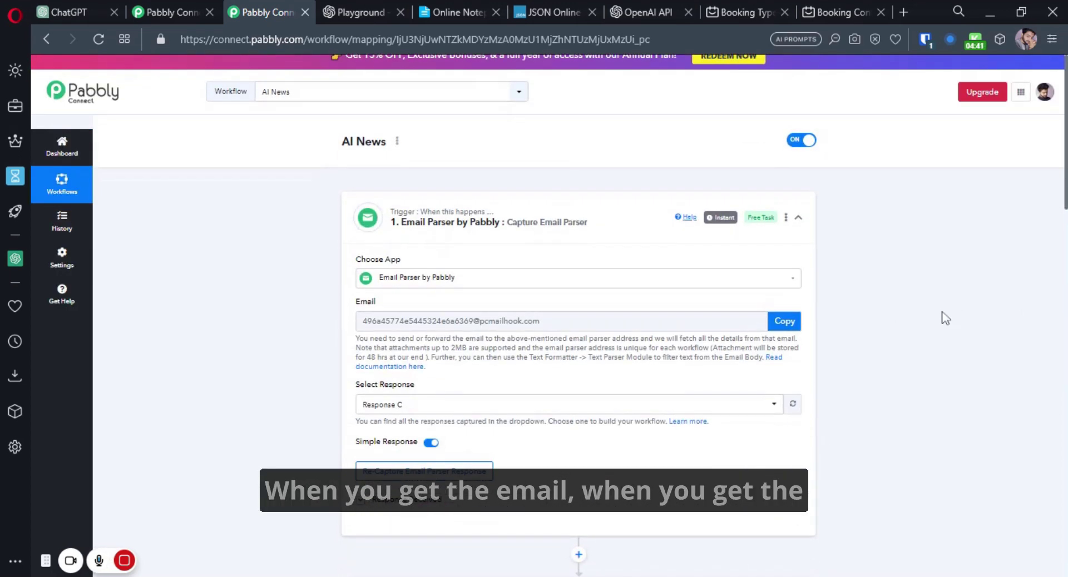
scroll(441, 383, "down", 5)
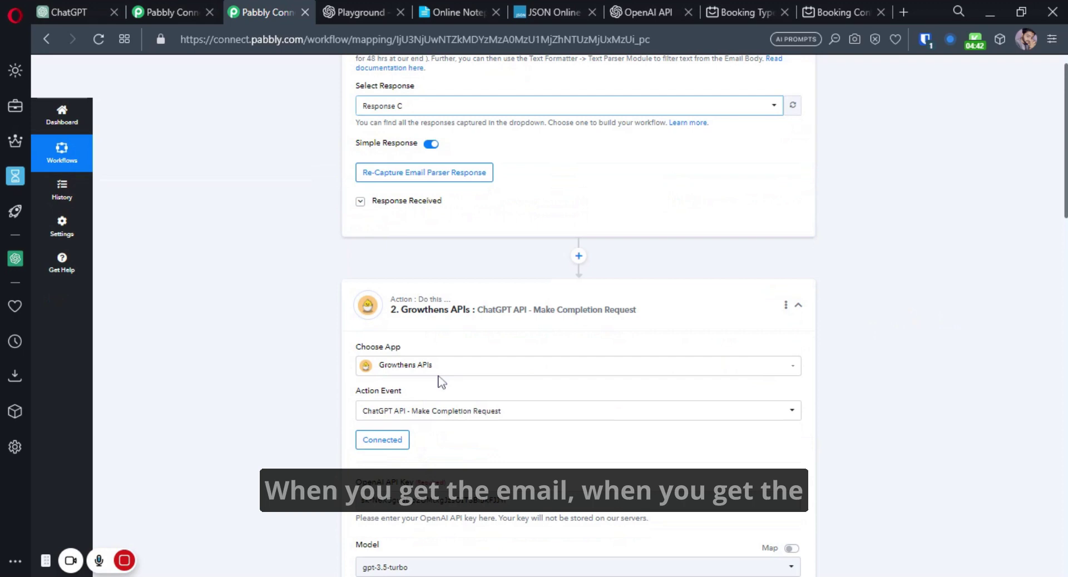
left_click(420, 203)
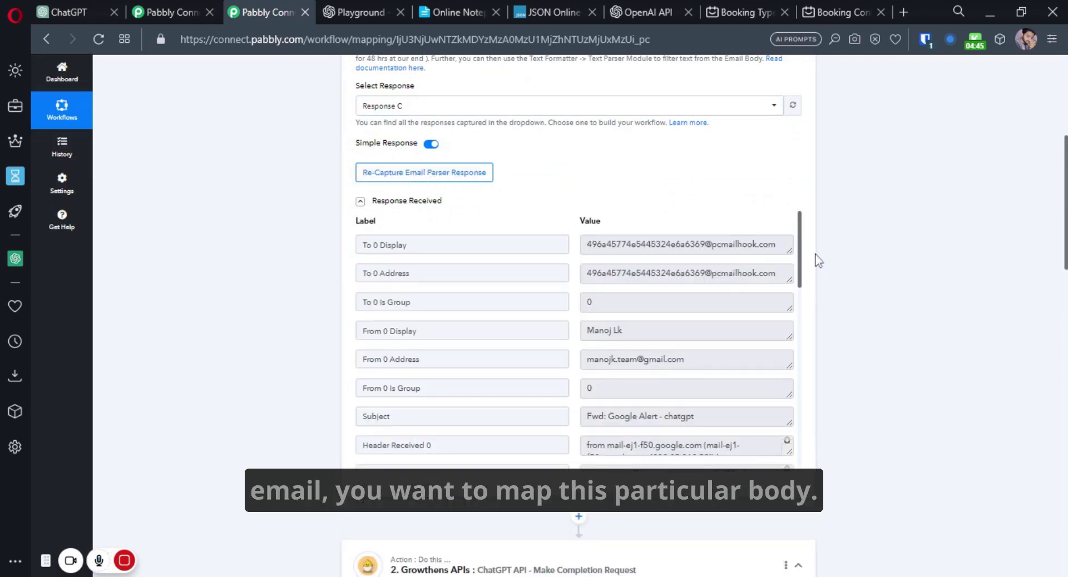
left_click_drag(801, 229, 801, 415)
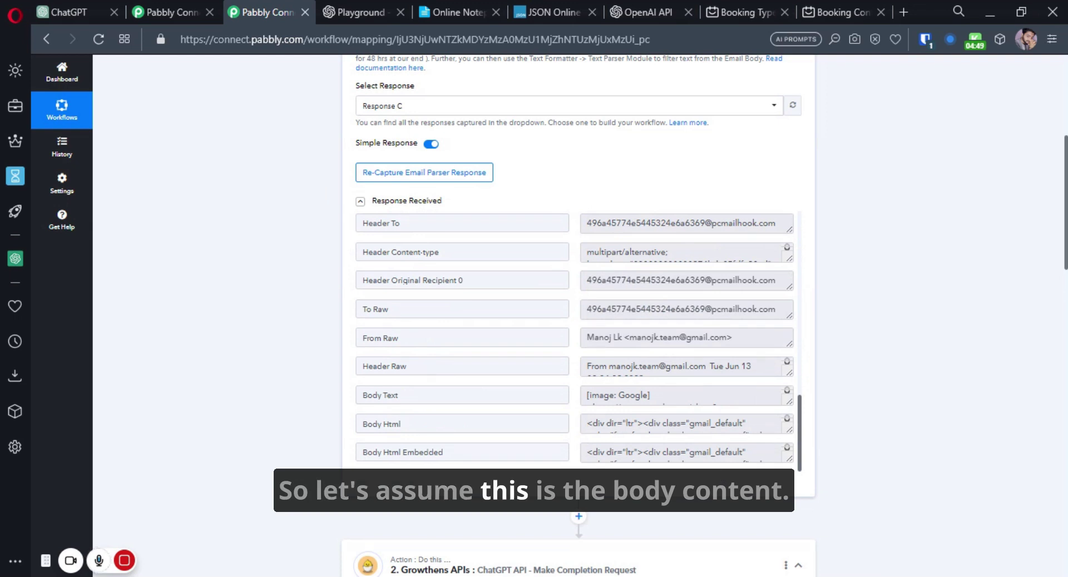
Step: Compare the Body Text and Body Html fields in the received response, enlarging the Body Html value box
left_click_drag(362, 396, 398, 395)
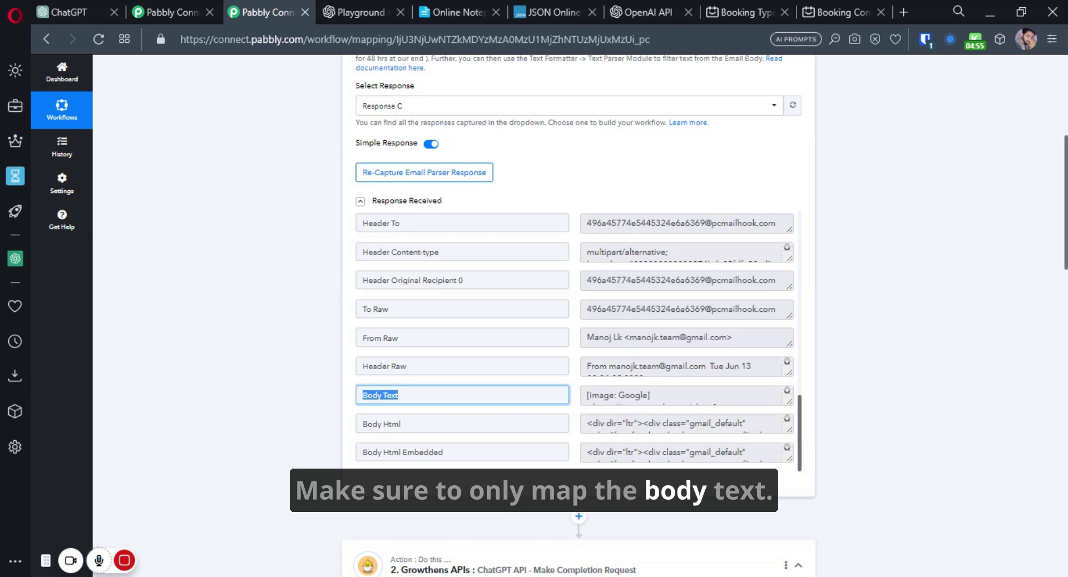
left_click(389, 424)
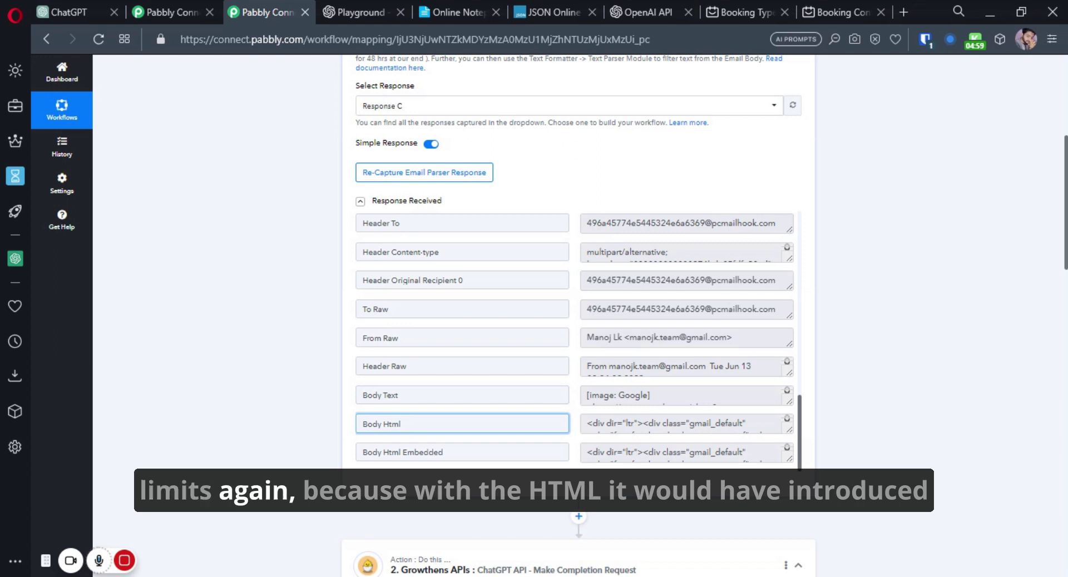
left_click(786, 428)
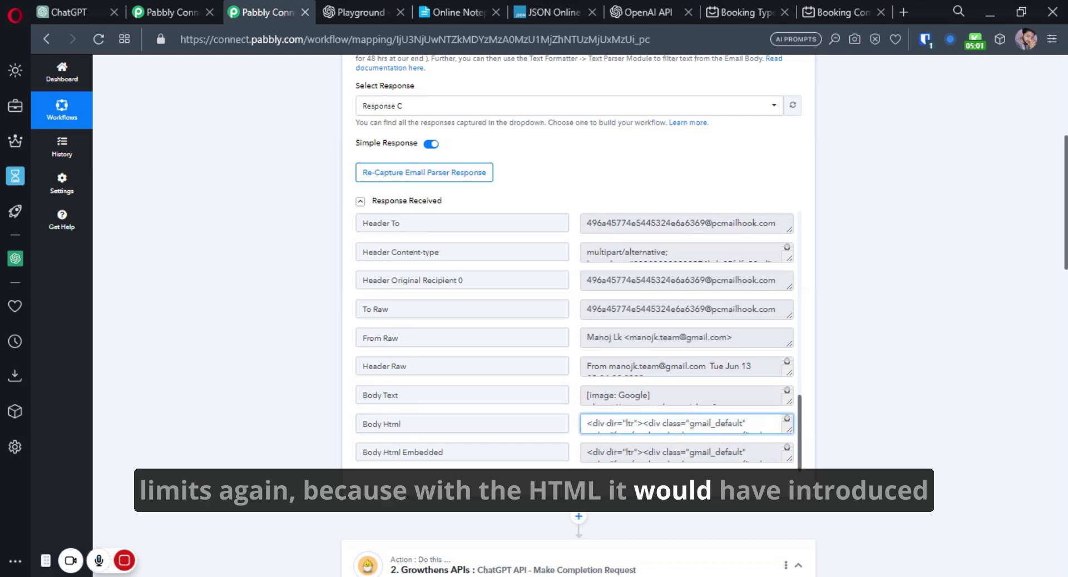
left_click_drag(787, 432, 788, 445)
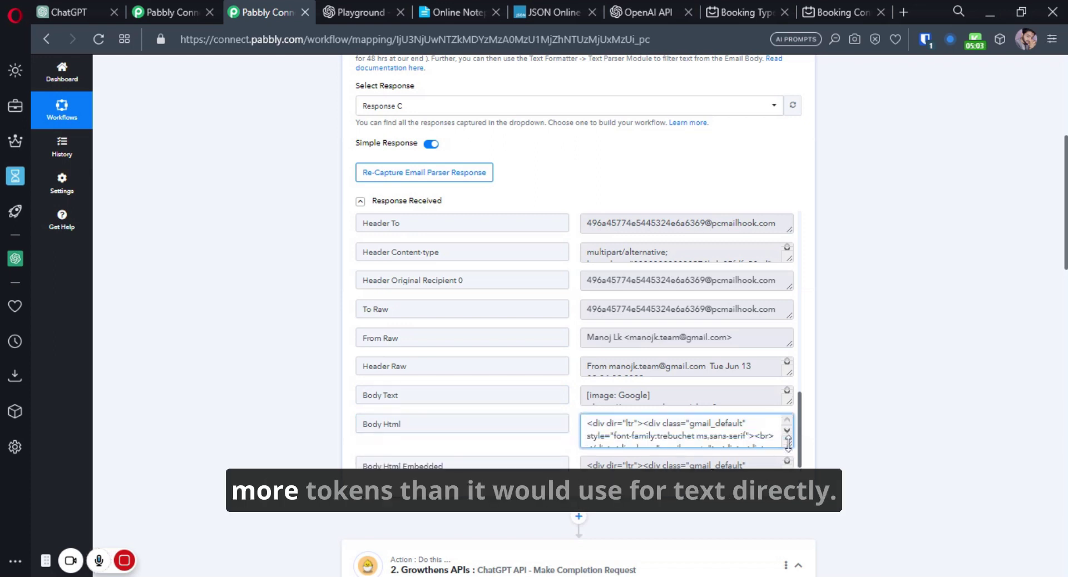
triple_click(380, 395)
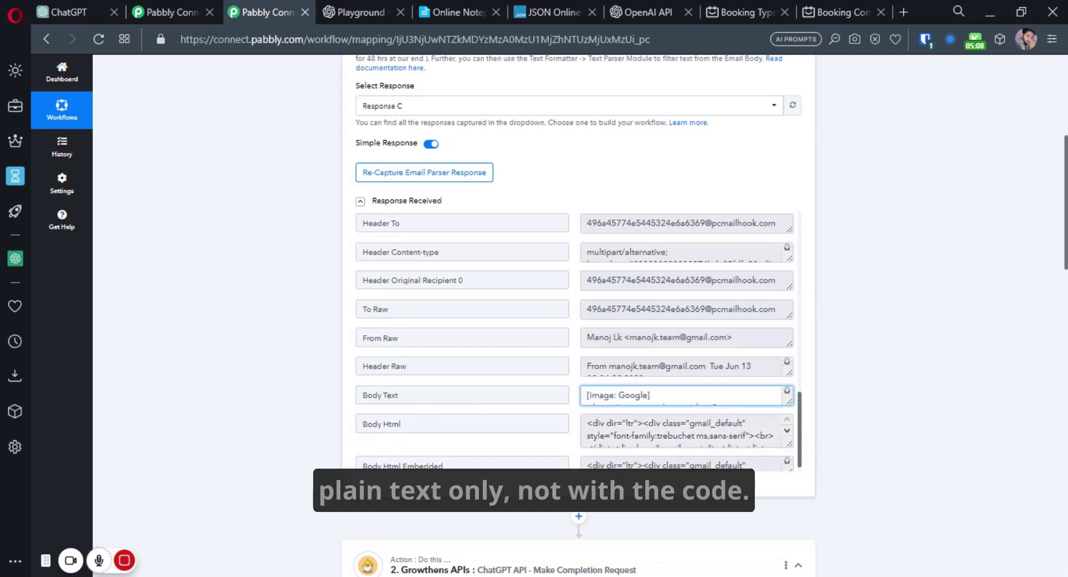
left_click(684, 431)
Step: Collapse the Email Parser trigger and review the ChatGPT request's API key, model and prompt fields through to the Delay action
scroll(638, 167, "up", 5)
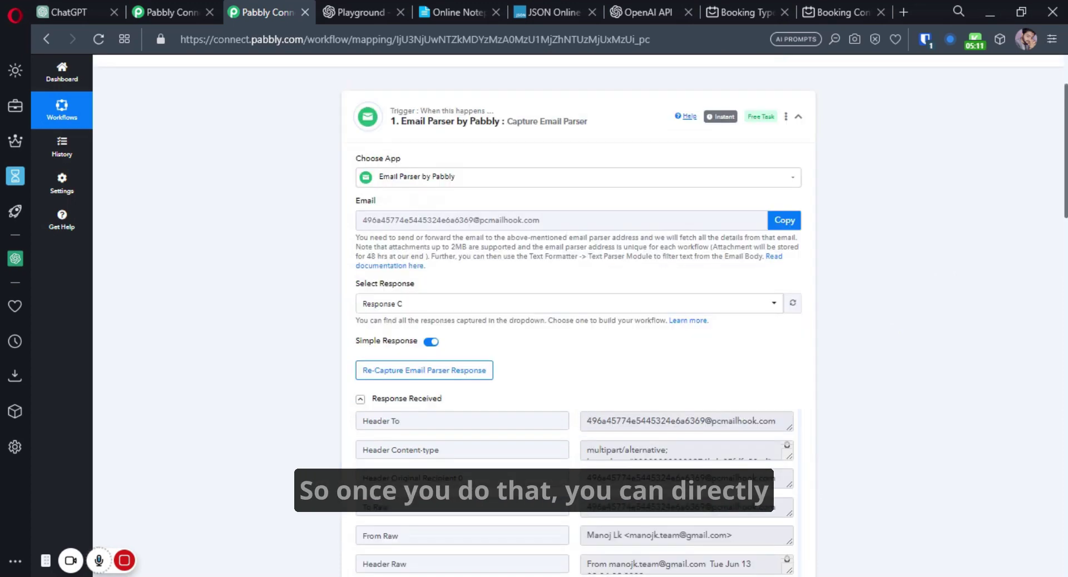
left_click(581, 181)
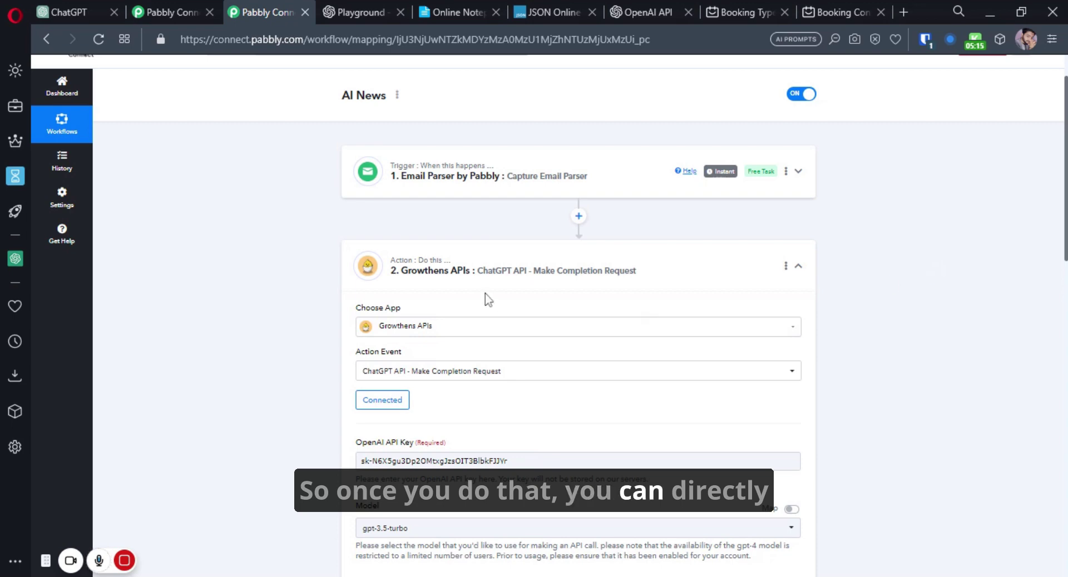
scroll(486, 294, "down", 1)
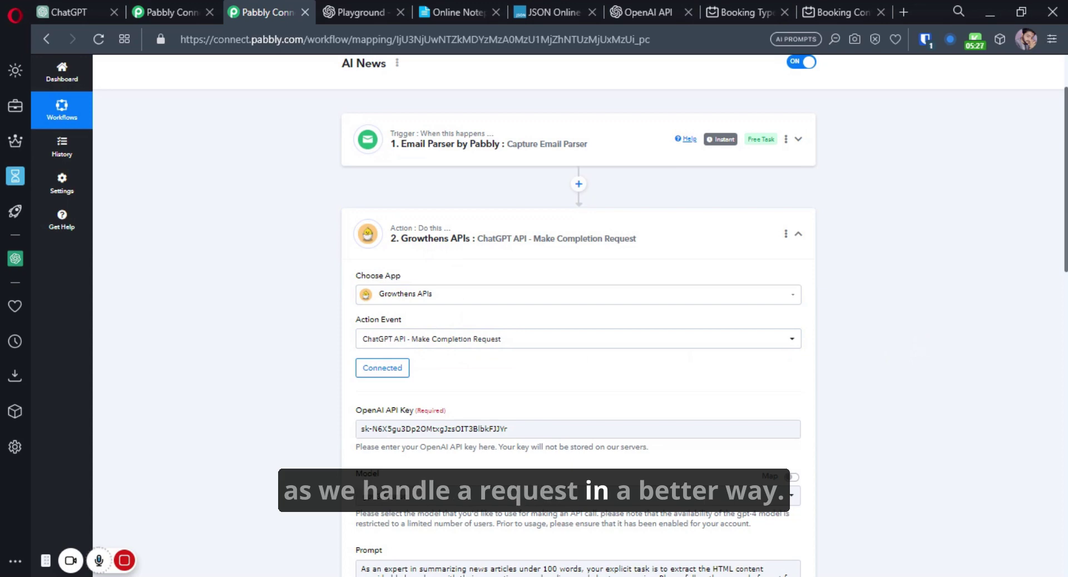
scroll(461, 342, "down", 3)
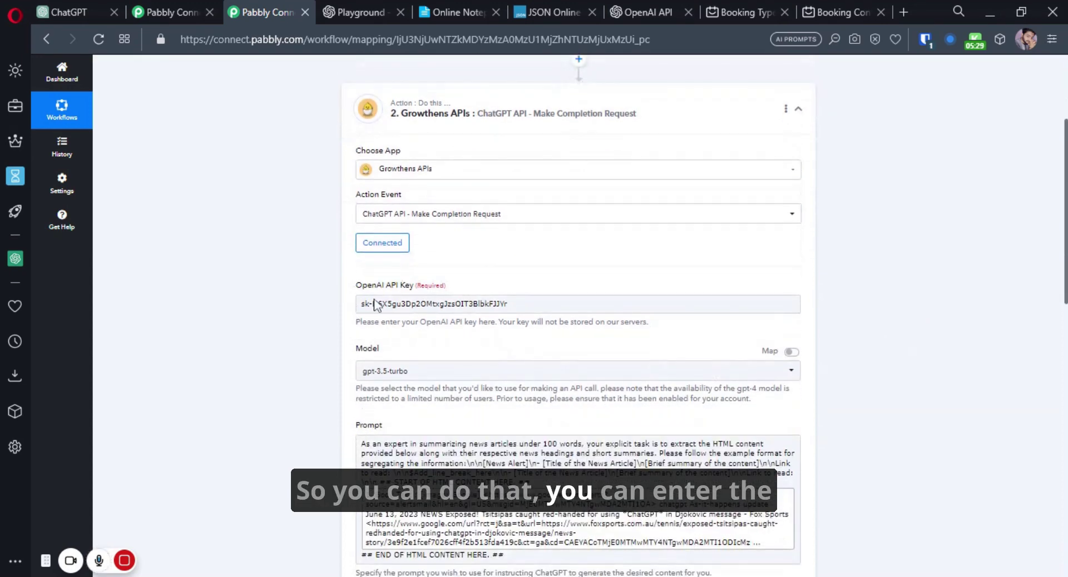
scroll(836, 298, "down", 11)
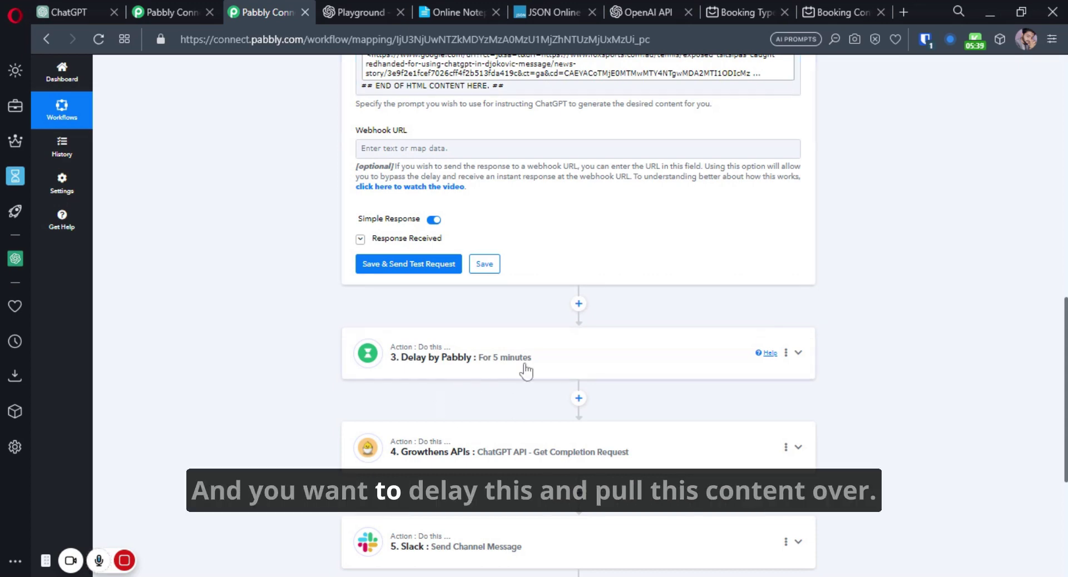
scroll(846, 334, "down", 1)
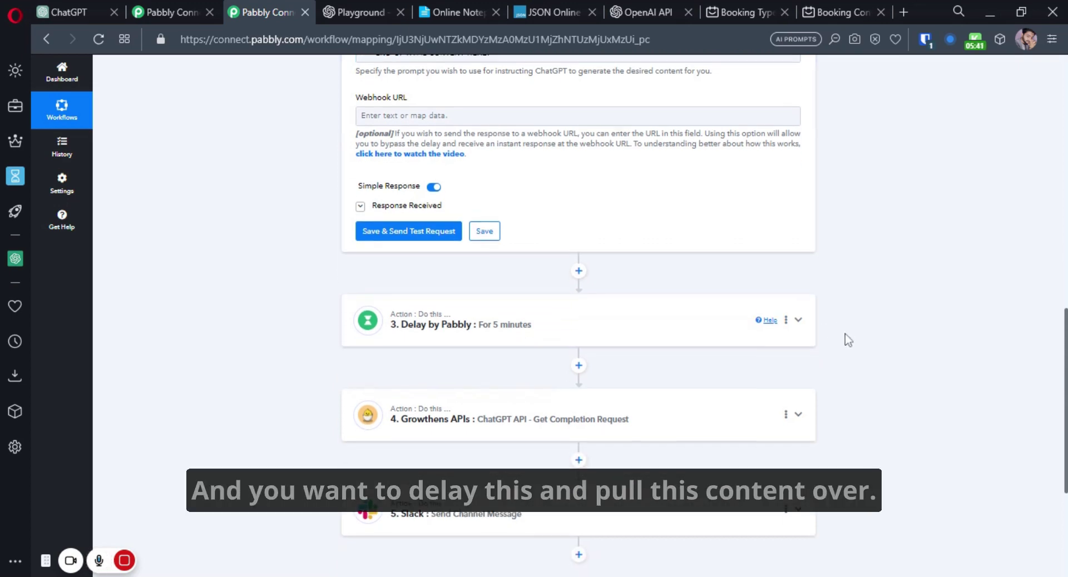
Step: Expand the ChatGPT API Get Completion Request action and show the Request ID received by the Make Completion Request action
scroll(844, 337, "down", 2)
left_click(473, 363)
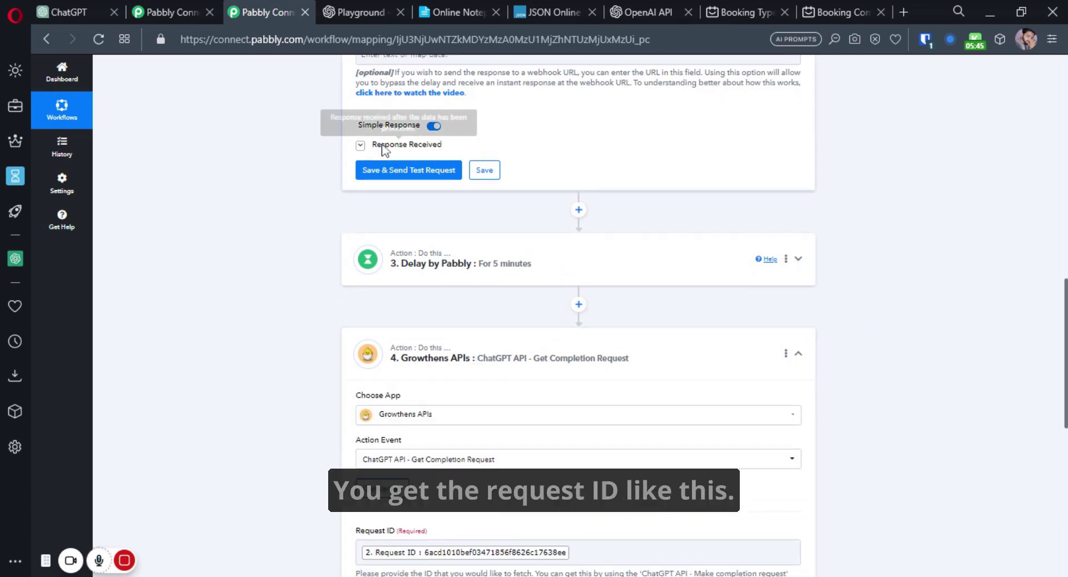
left_click(430, 145)
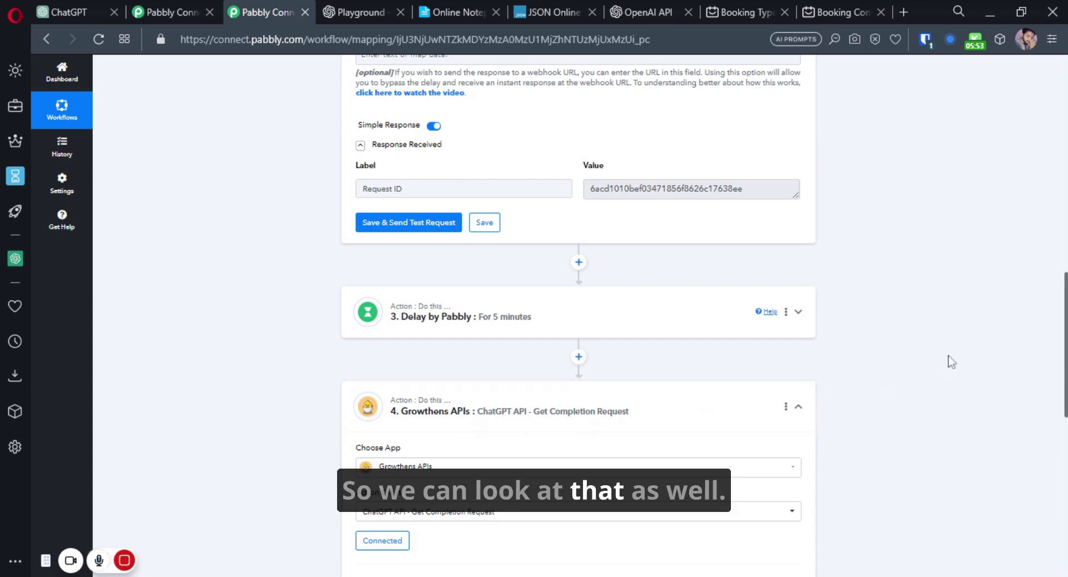
Step: Expand the Get Completion Request's received response and find the Output Choices 0 Message Content field
scroll(948, 362, "down", 12)
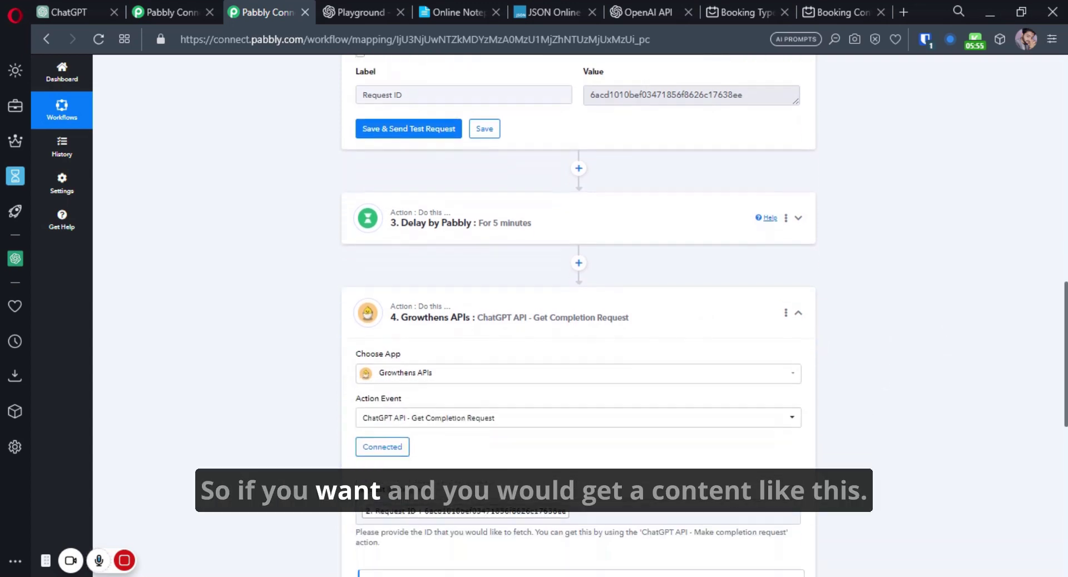
left_click(428, 200)
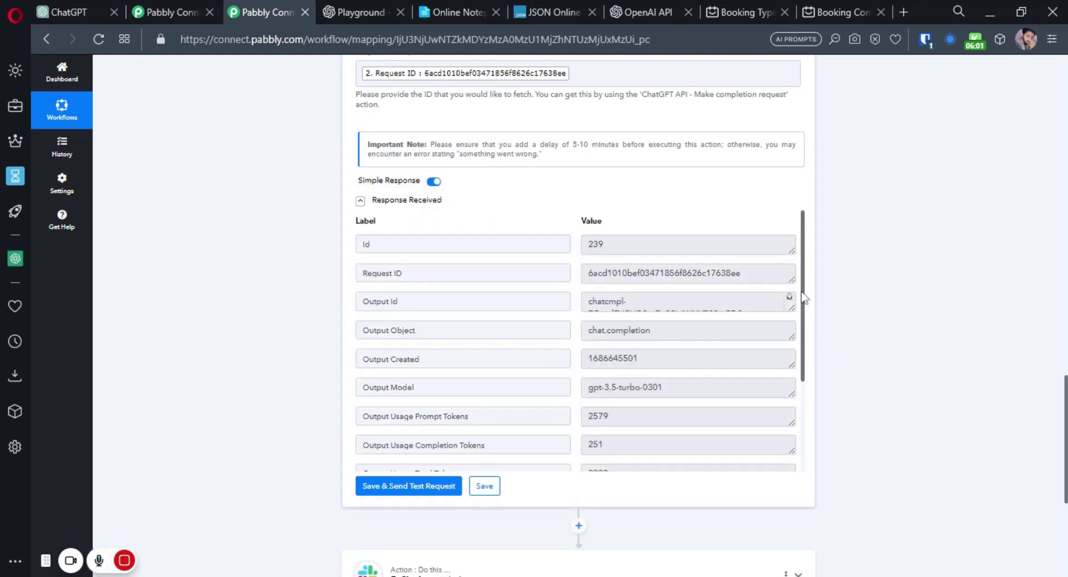
left_click_drag(804, 297, 789, 440)
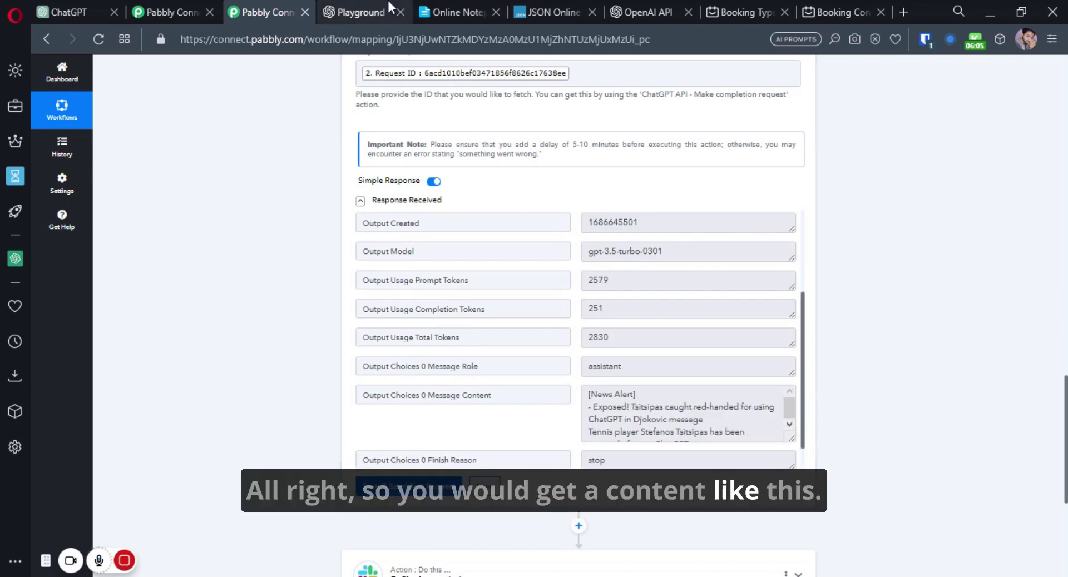
Step: Switch to Online Notepad to view the formatted news summary, and compare it with the message posted in Slack's ai_news channel
left_click(477, 8)
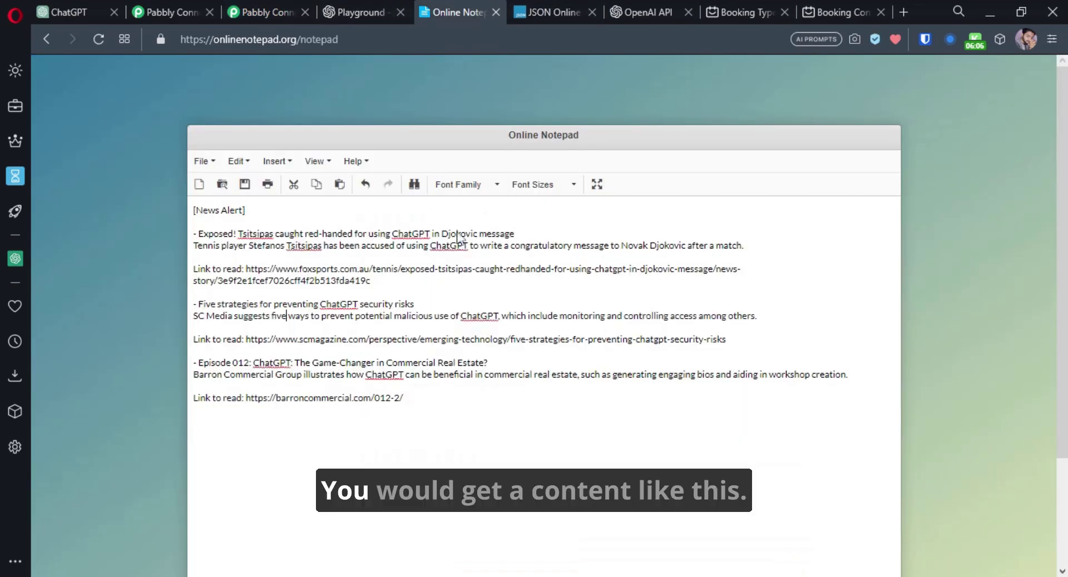
left_click_drag(403, 398, 194, 222)
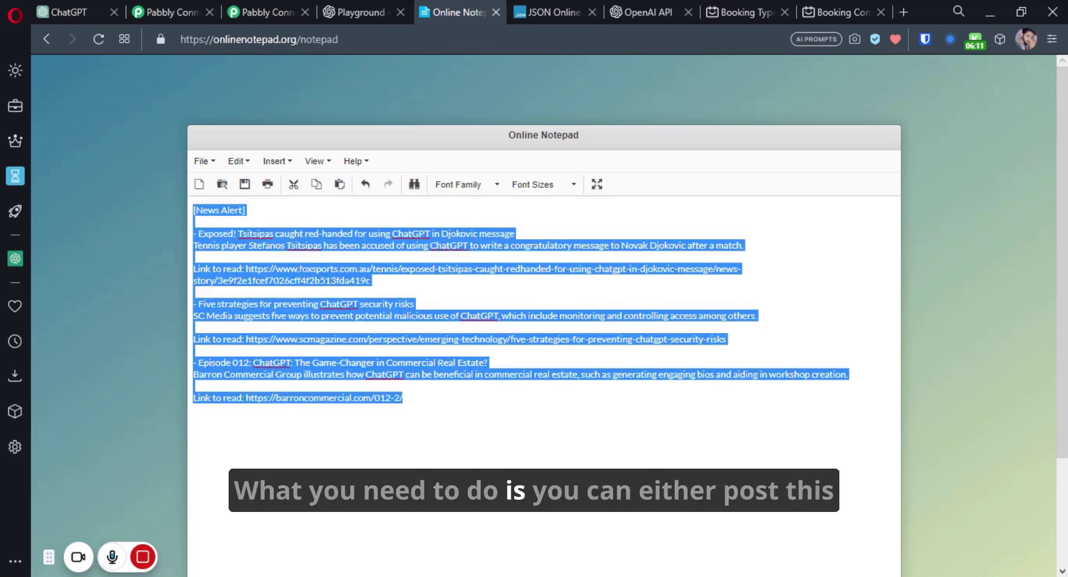
left_click(15, 212)
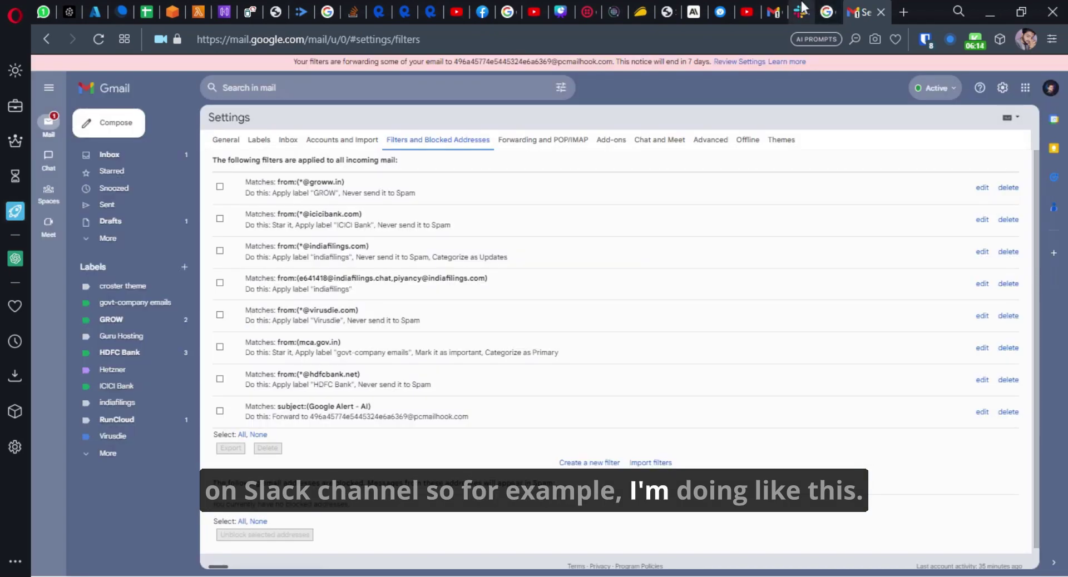
left_click(801, 7)
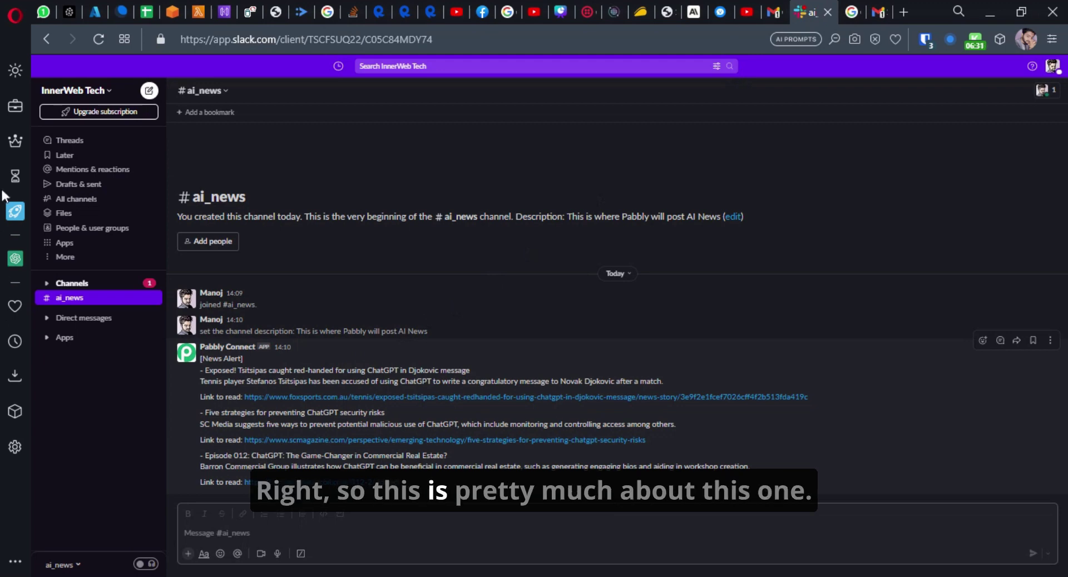
Step: Switch back to the Pabbly Connect workflow, collapse the Get Completion Request action and find the Make Completion Request's prompt
left_click(13, 176)
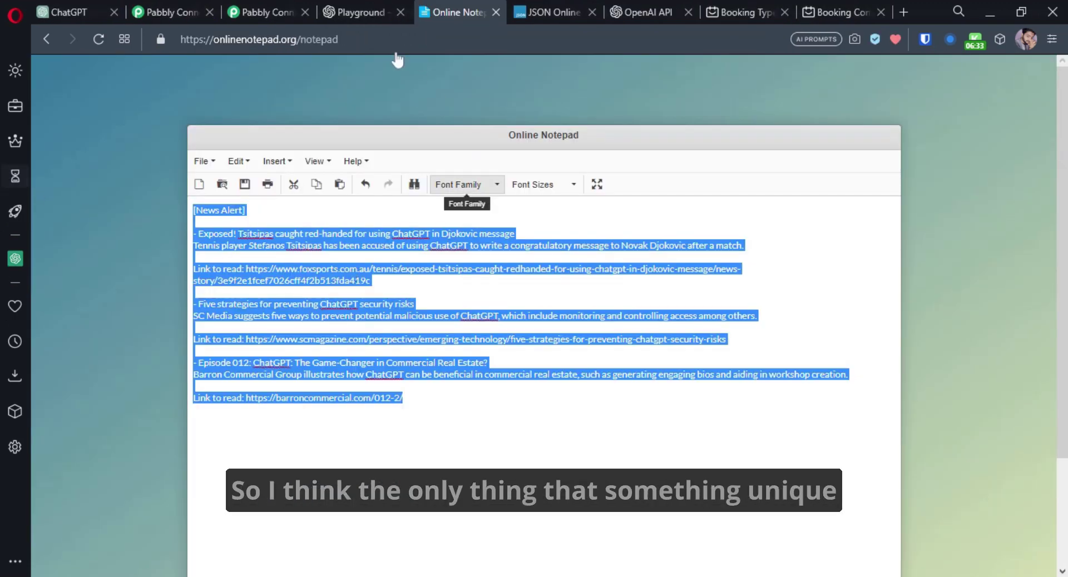
left_click(261, 12)
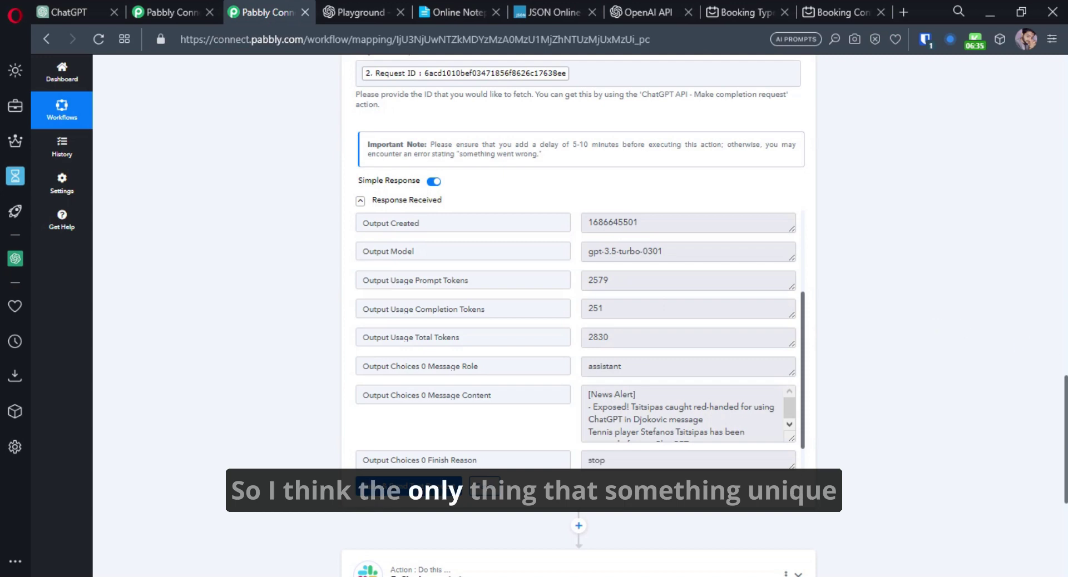
scroll(902, 352, "up", 8)
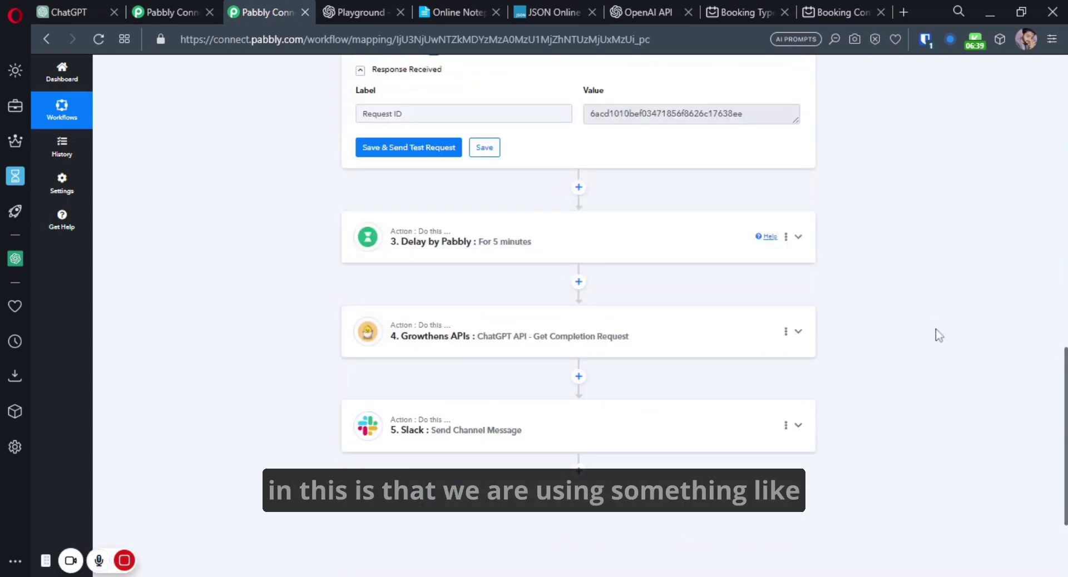
scroll(1027, 323, "up", 8)
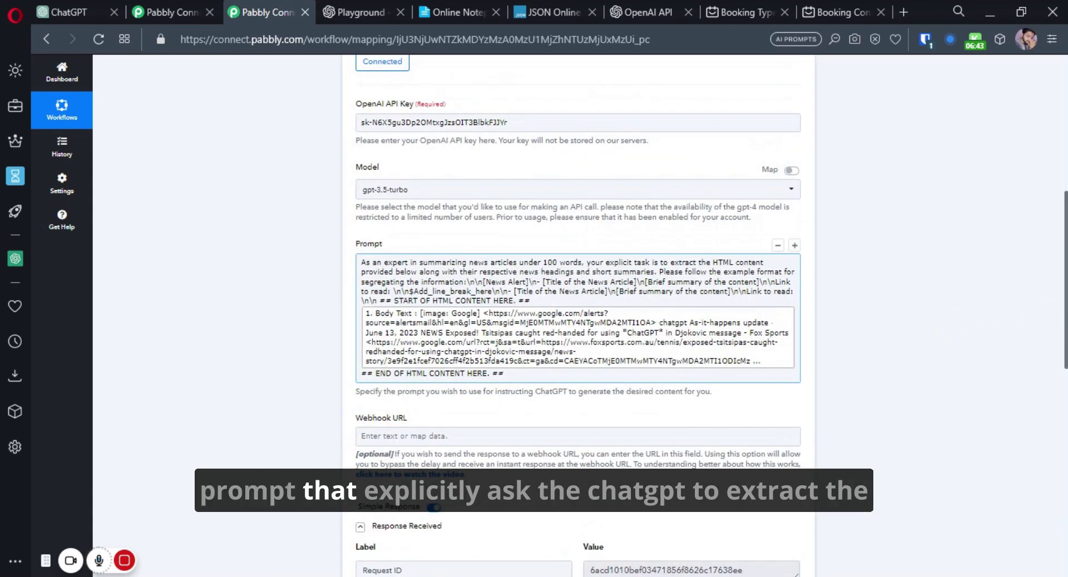
Step: Highlight the prompt's instruction text up to the START OF HTML CONTENT marker and examine it
left_click(529, 300)
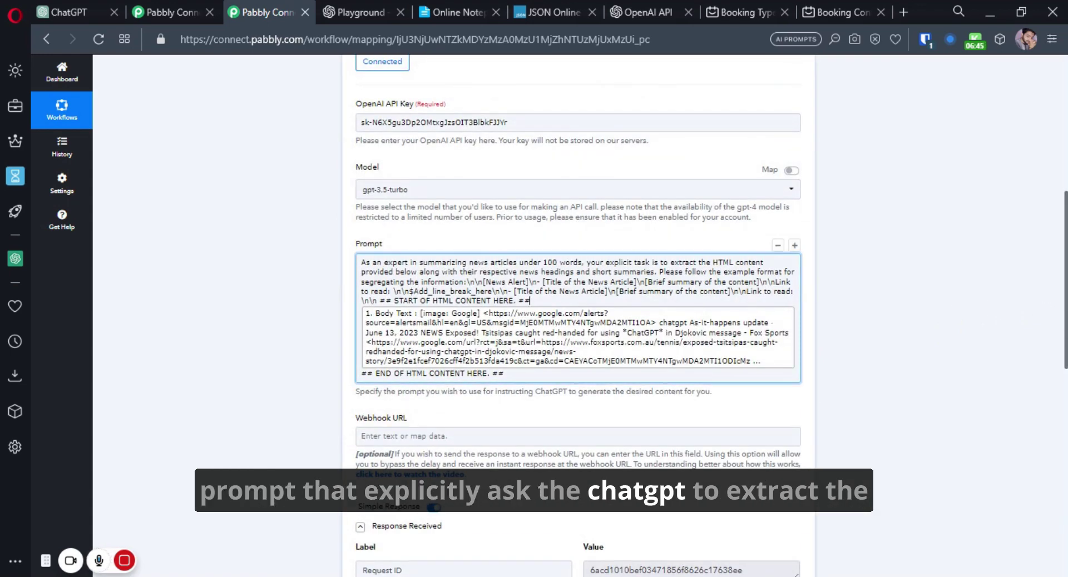
key("shift+Up")
key("shift+Up")
key("shift+Up")
key("shift+Up")
key("shift+Up")
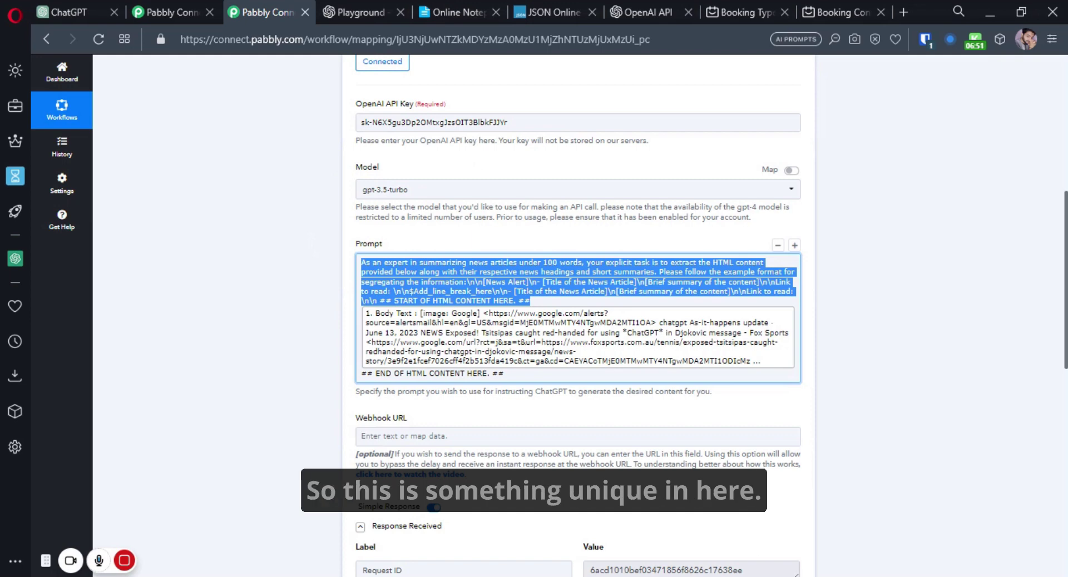
left_click(556, 300)
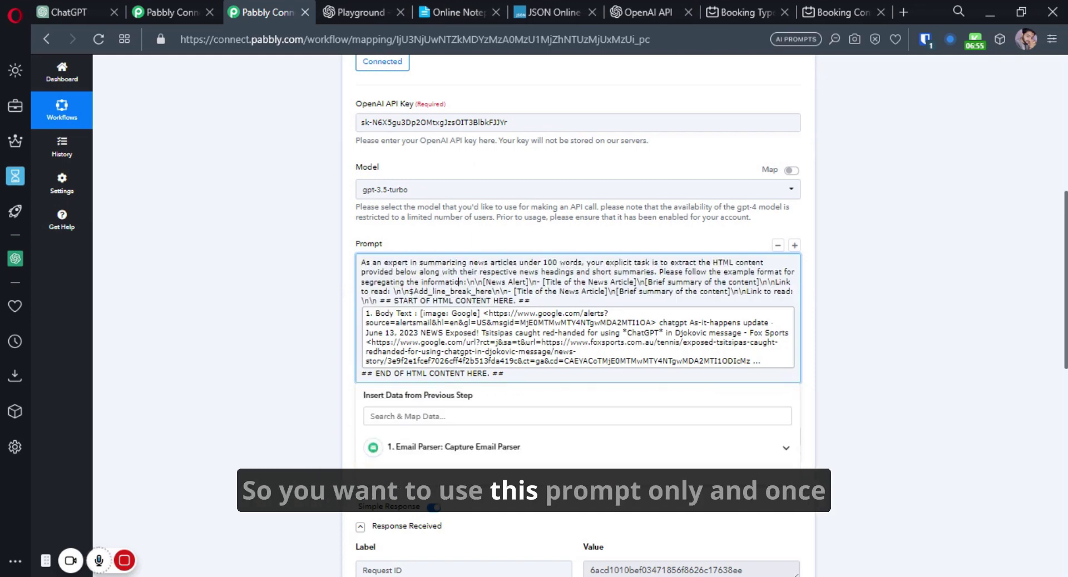
Step: Collapse the ChatGPT API Make Completion Request action in the AI News workflow
scroll(579, 311, "up", 5)
scroll(578, 312, "up", 3)
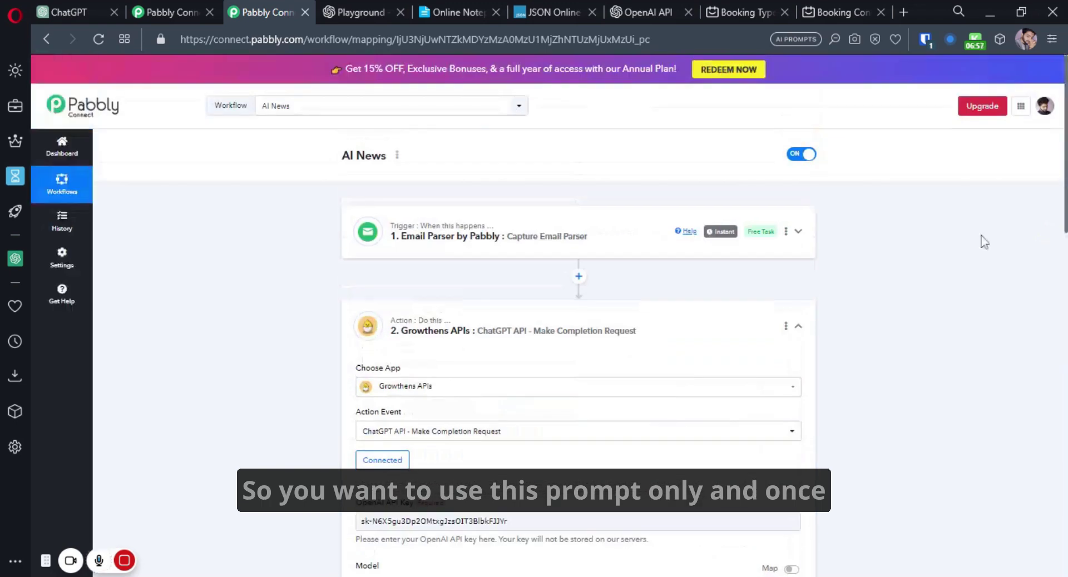
left_click(619, 333)
Step: Switch to Online Notepad and highlight the entire news summary from its last link up to the News Alert heading
left_click(449, 2)
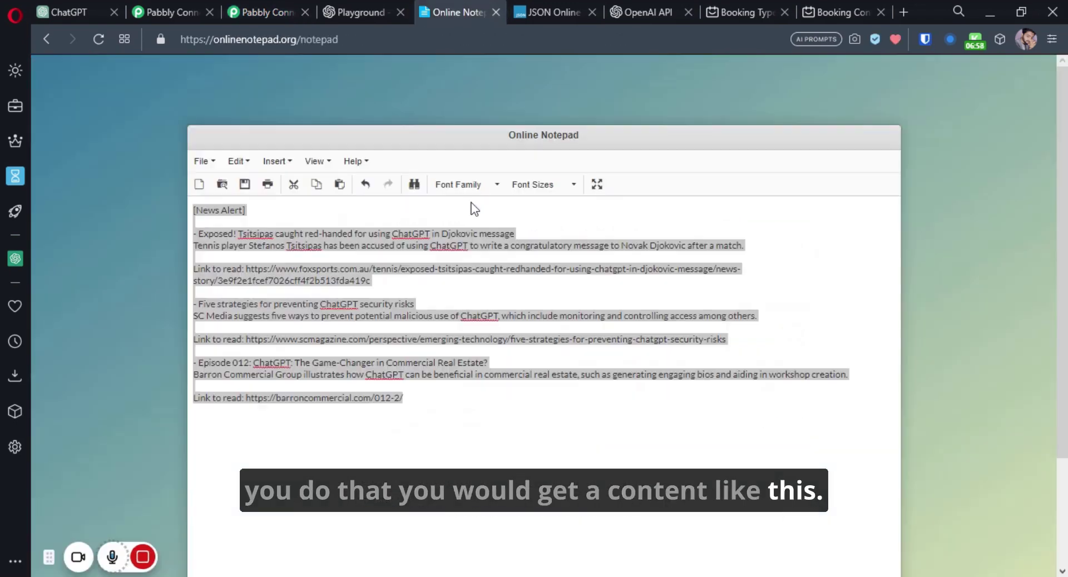
key("ctrl+a")
key("ctrl+End")
key("shift+Up")
key("shift+Up")
key("shift+Up")
key("shift+Up")
key("shift+Up")
key("shift+Up")
key("shift+Up")
key("shift+Up")
key("shift+Up")
key("shift+Up")
key("shift+Up")
key("shift+Up")
key("shift+Up")
key("shift+Up")
key("shift+Up")
key("shift+Up")
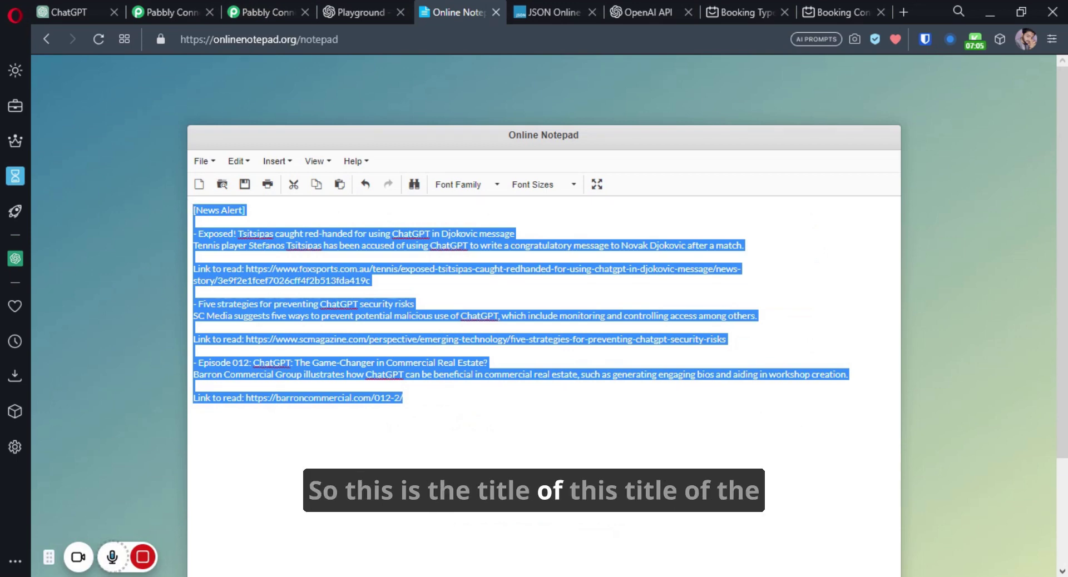
Step: Highlight the first news item's title, short description and link in turn, and finally the whole summary
left_click(199, 233)
left_click_drag(195, 234, 515, 234)
left_click(233, 245)
left_click_drag(193, 245, 740, 245)
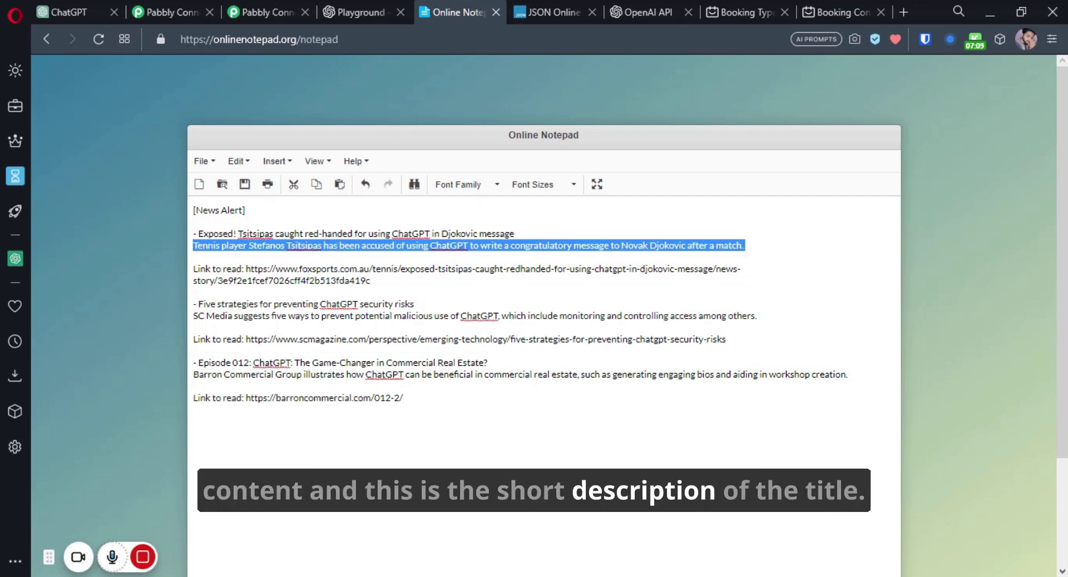
left_click(194, 269)
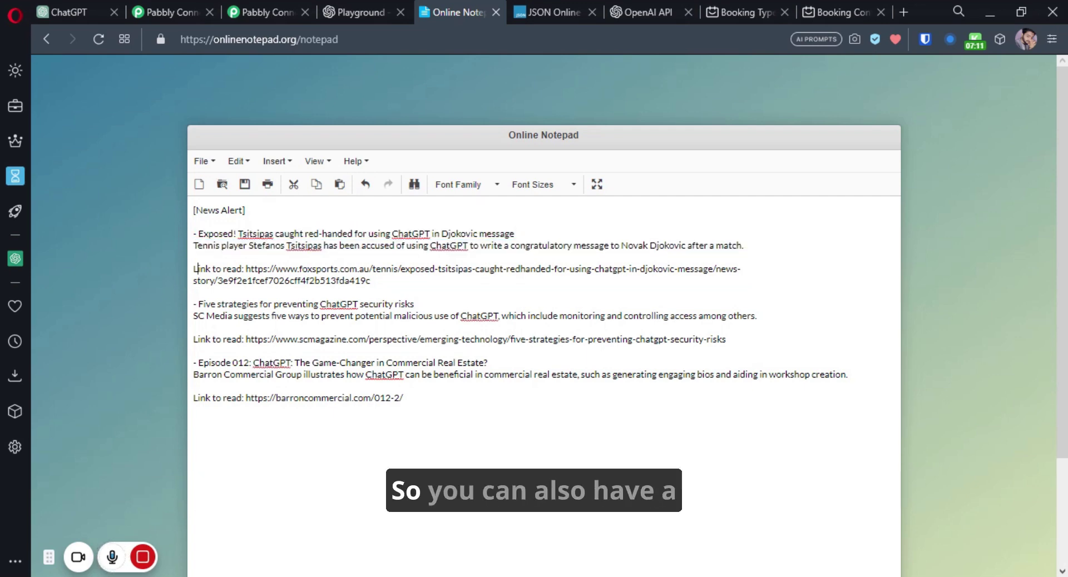
left_click_drag(370, 281, 245, 269)
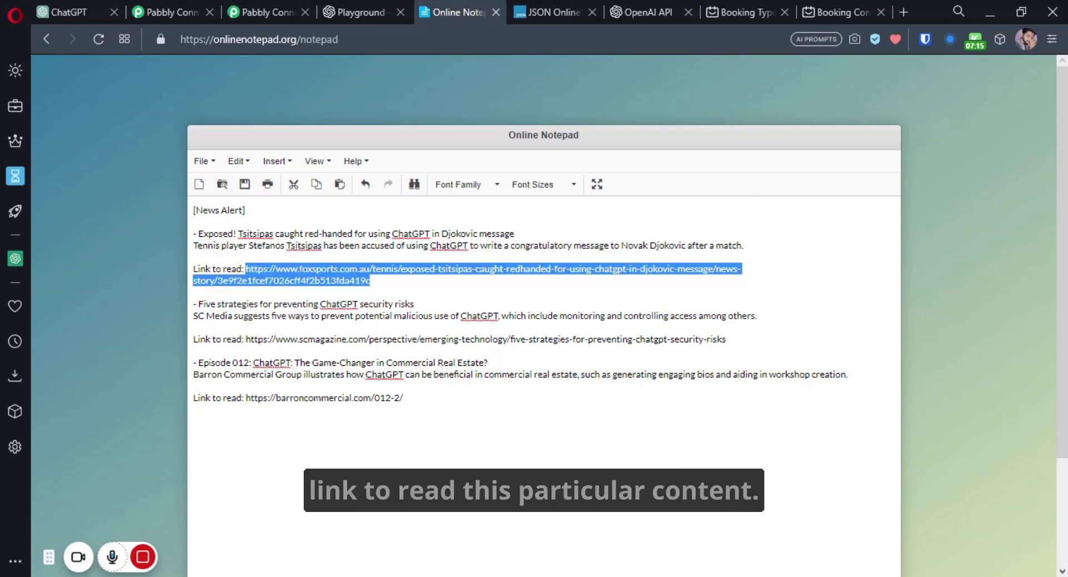
left_click(204, 304)
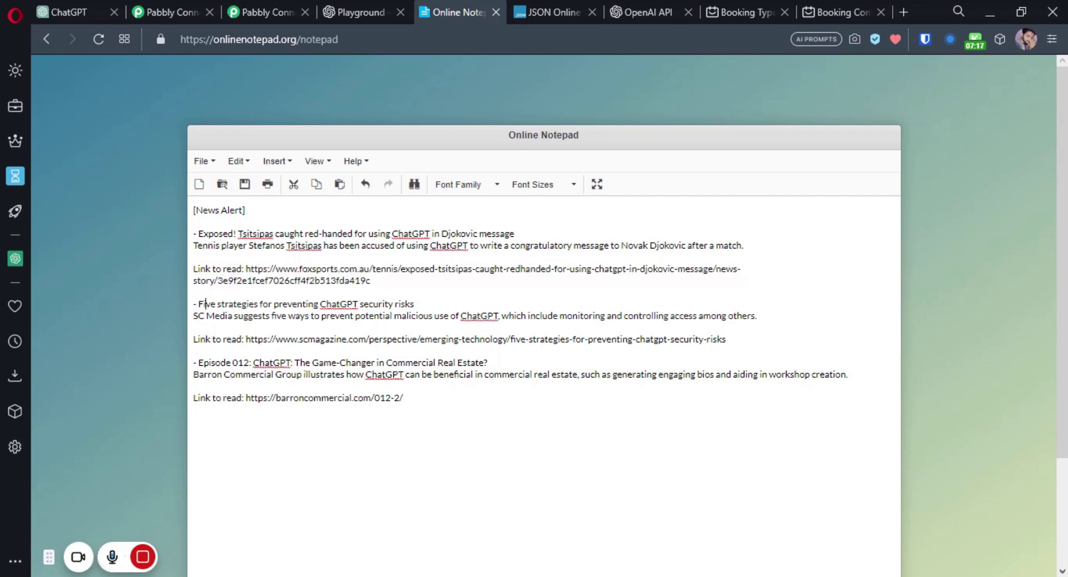
left_click_drag(404, 398, 193, 210)
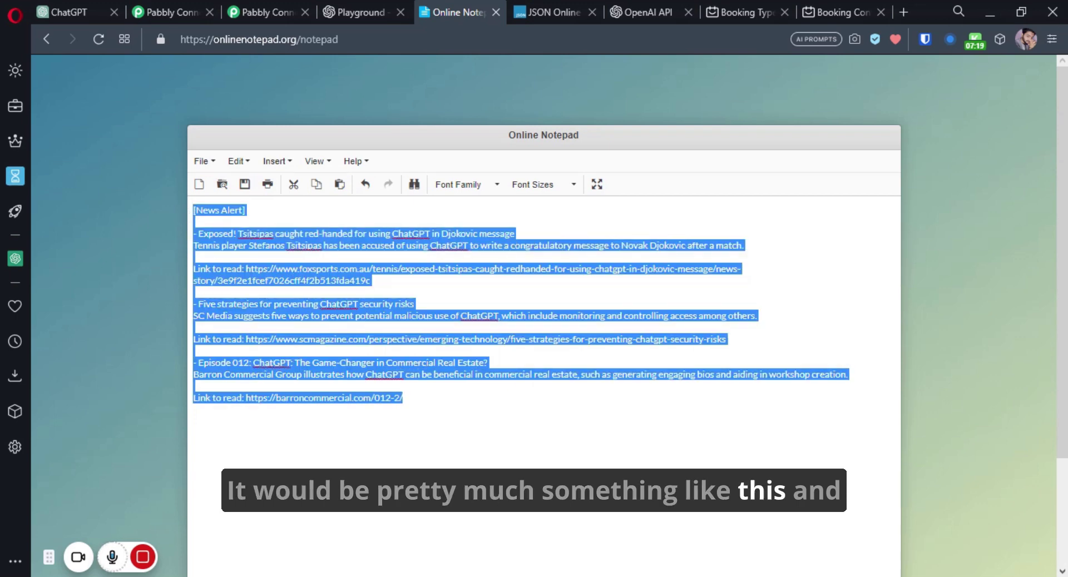
Step: Switch to the AI News workflow and briefly expand the Make Completion Request action to review its API key field
left_click(271, 2)
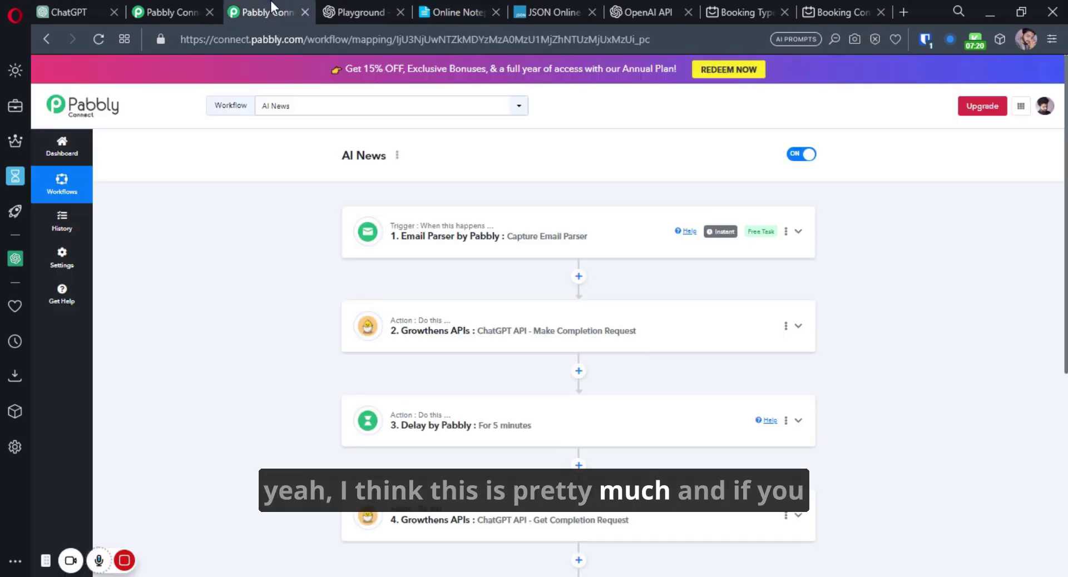
scroll(973, 320, "down", 2)
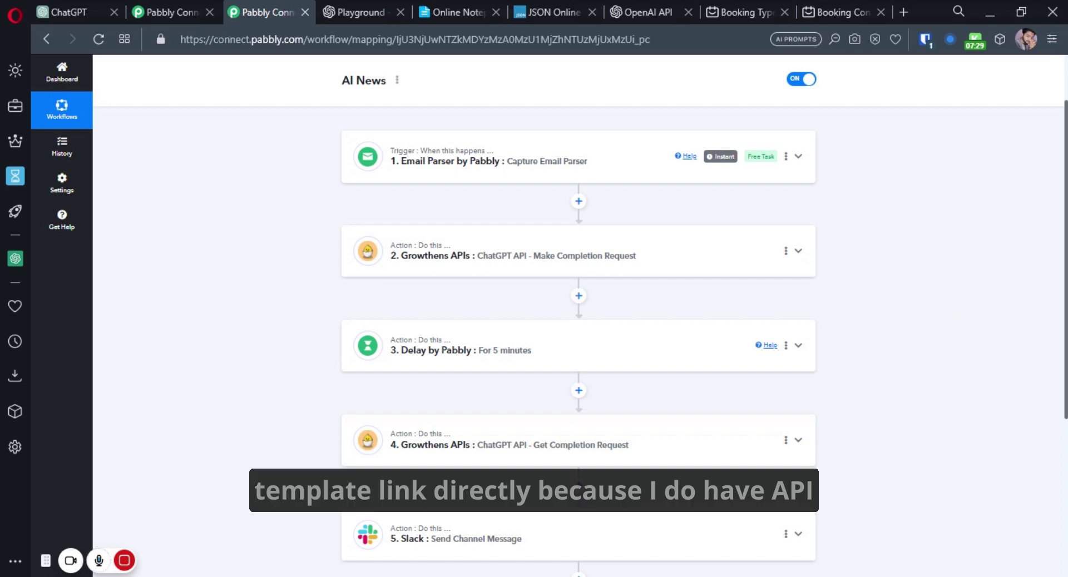
left_click(536, 268)
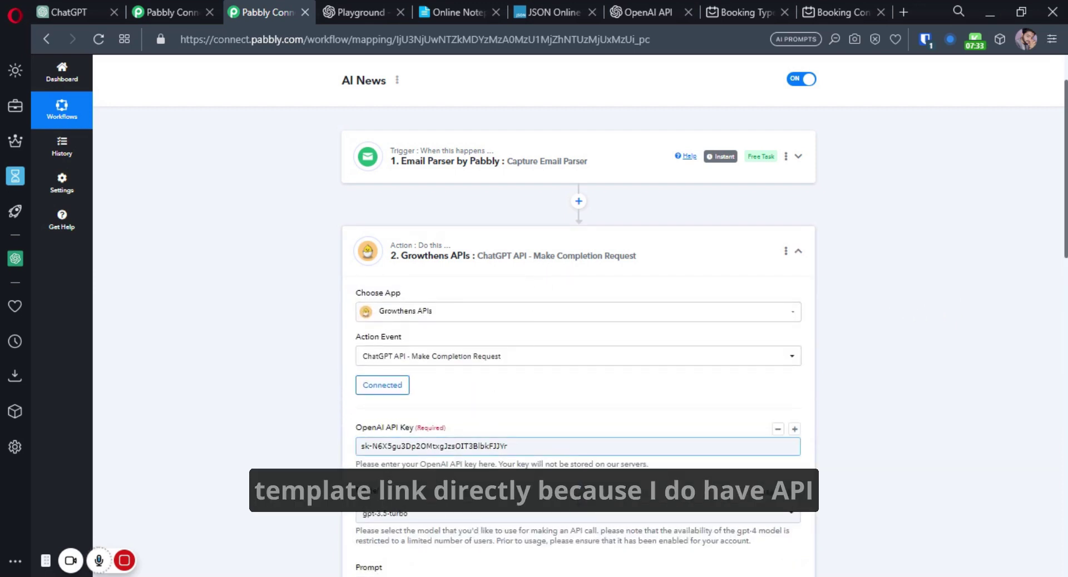
left_click(531, 272)
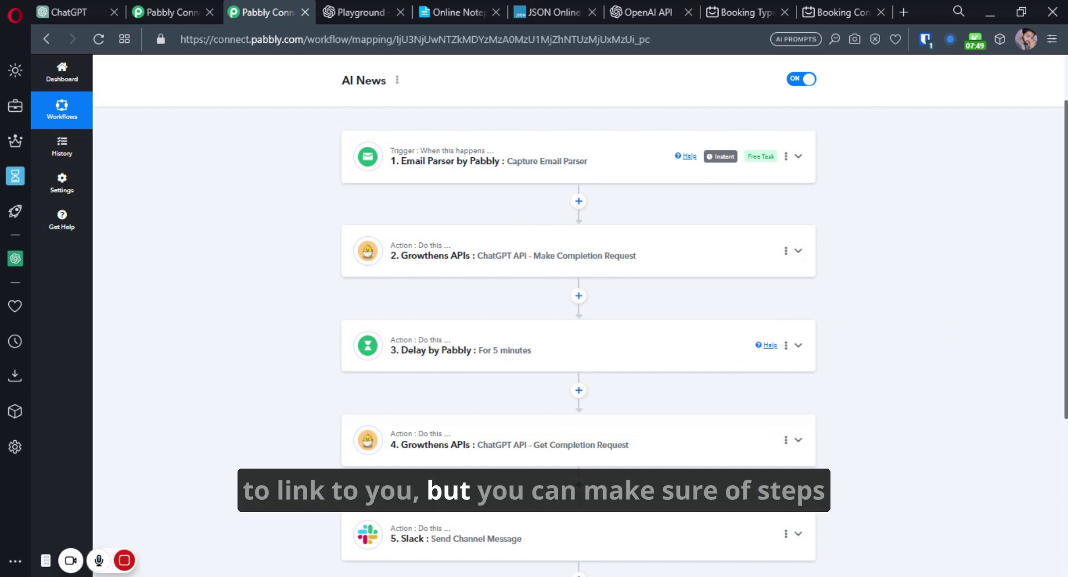
Step: Review the AI alert's frequency setting in Google Alerts and the Gmail filter that forwards emails with the subject "Google Alert - AI"
mouse_move(489, 166)
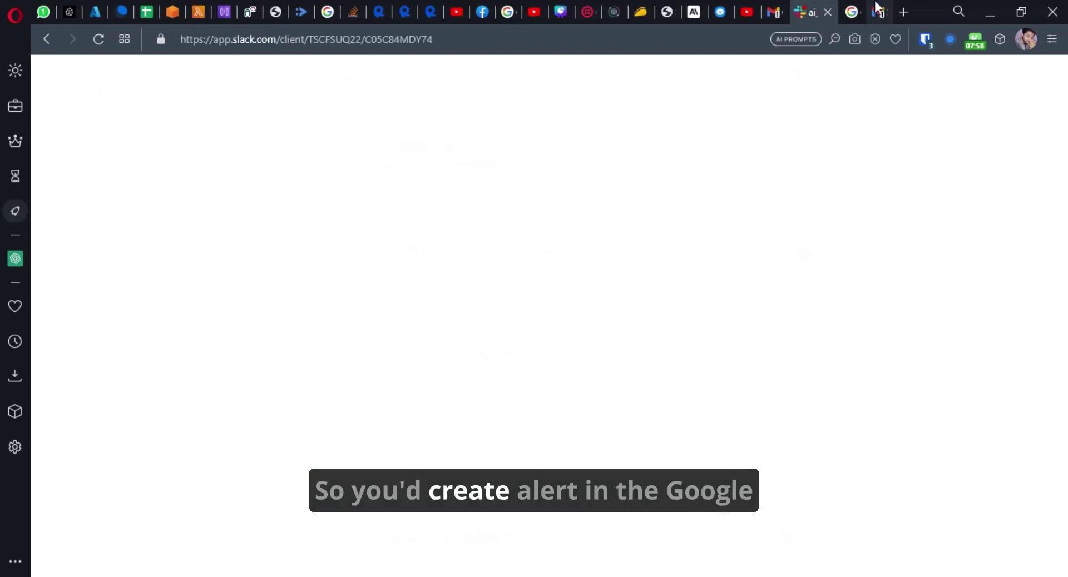
left_click(856, 4)
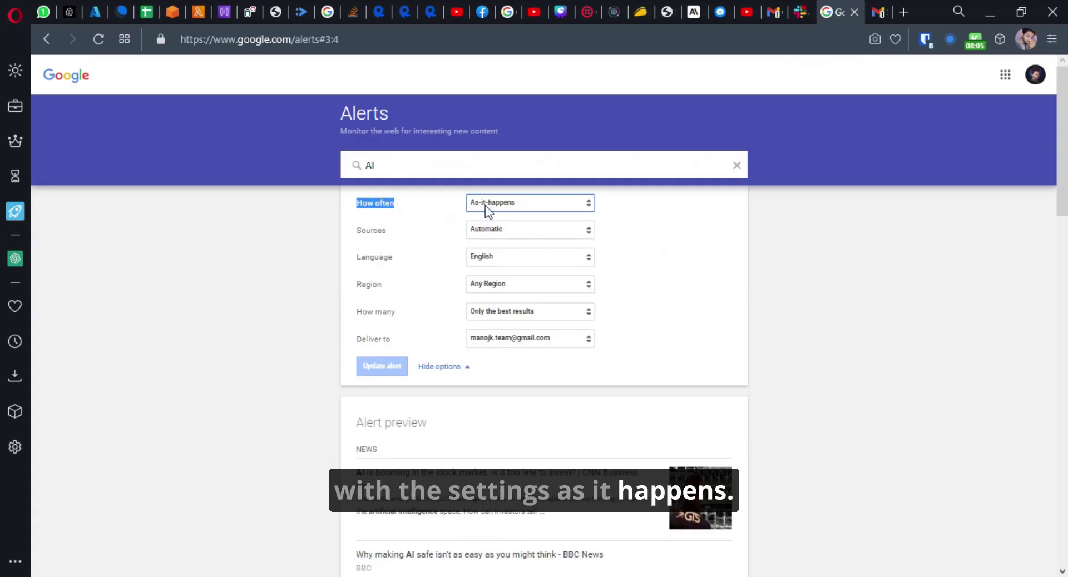
left_click(855, 12)
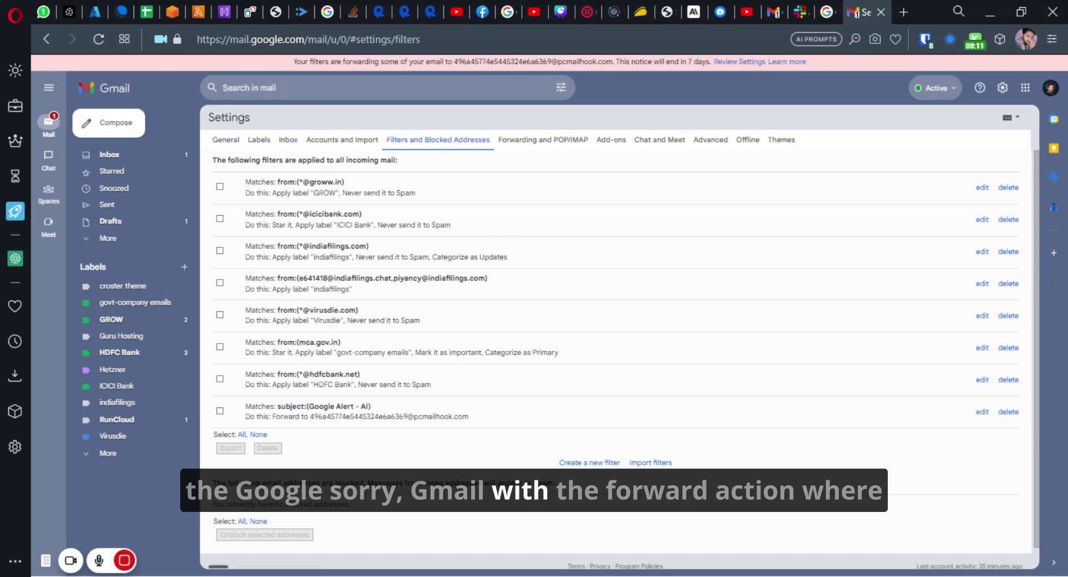
left_click_drag(265, 416, 422, 417)
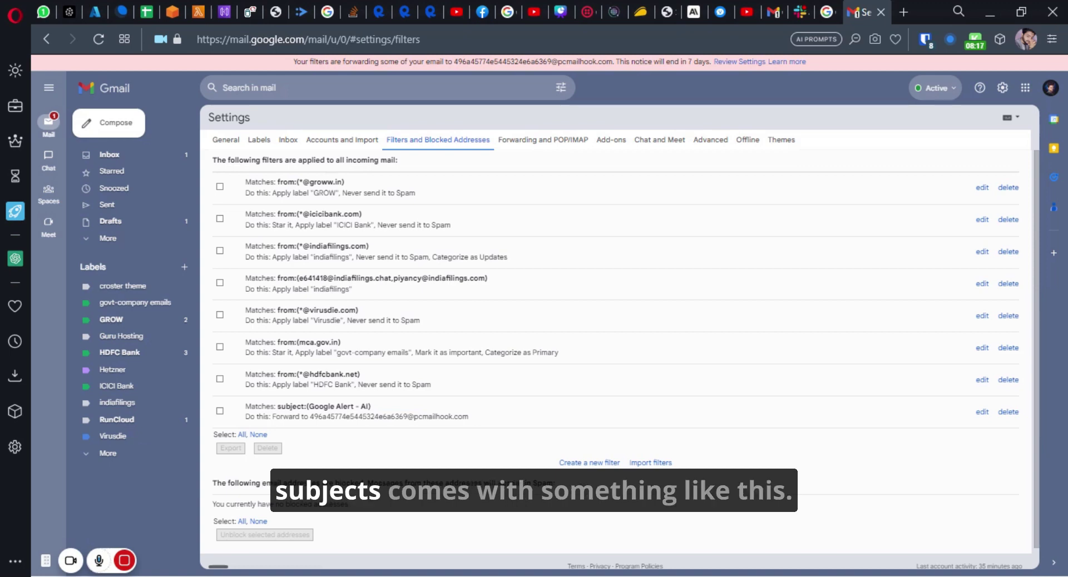
left_click_drag(305, 407, 371, 407)
Step: Revisit the AI News workflow overview, and select the whole formatted news summary in Online Notepad
left_click(54, 333)
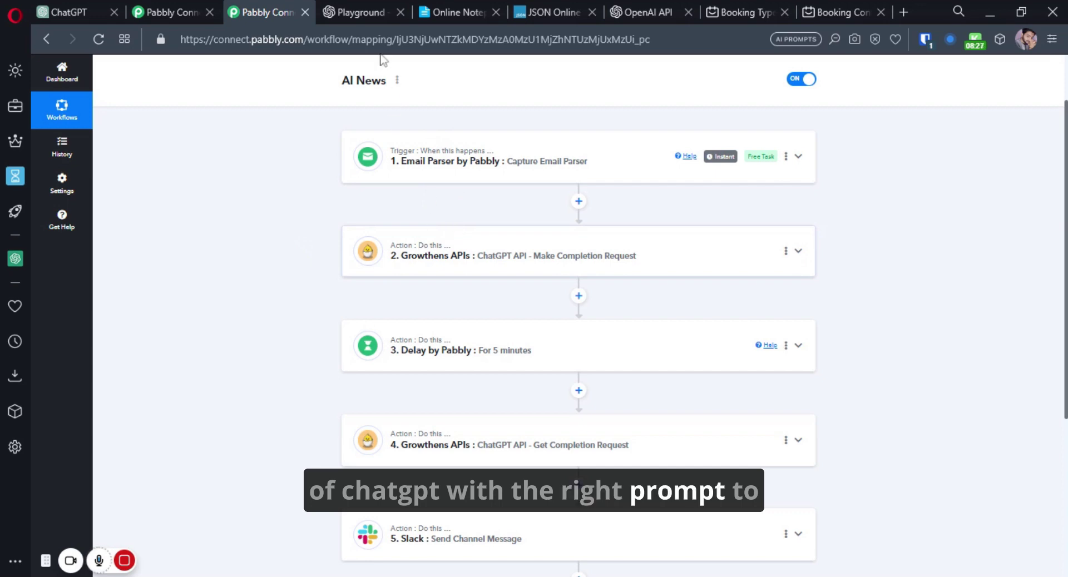
left_click(472, 2)
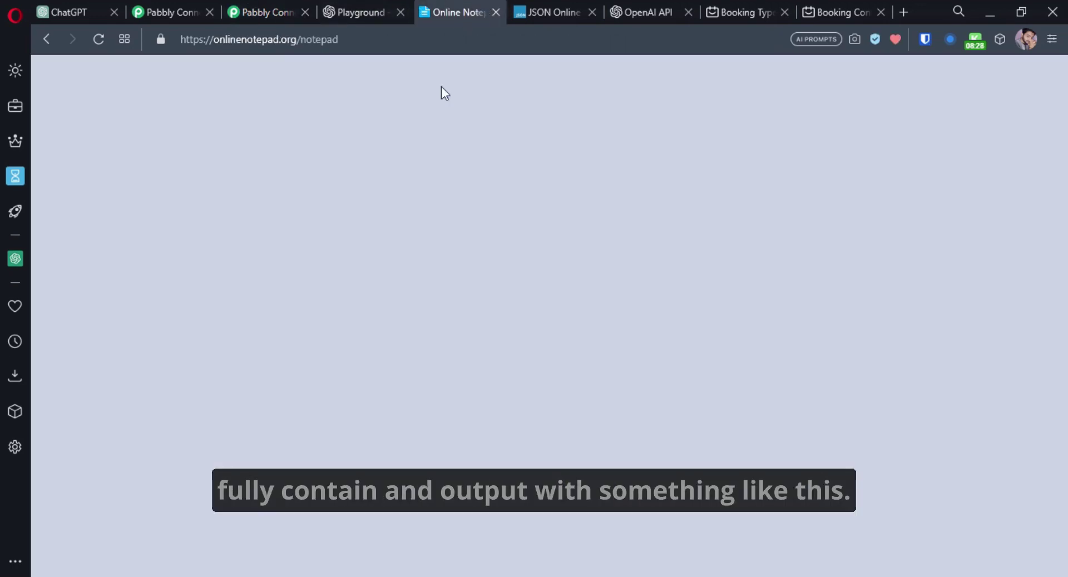
key("ctrl+a")
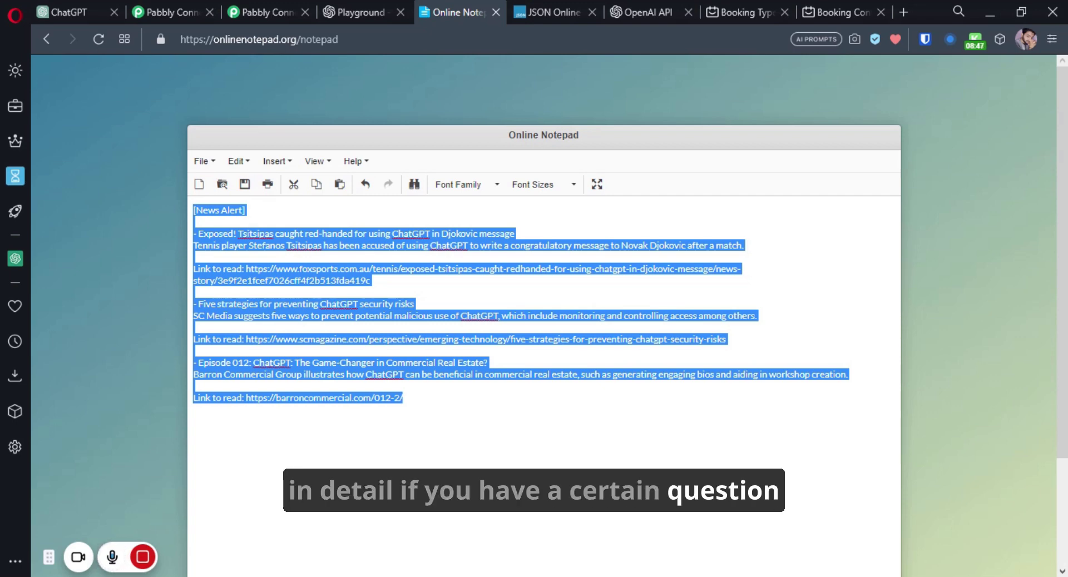
mouse_move(133, 562)
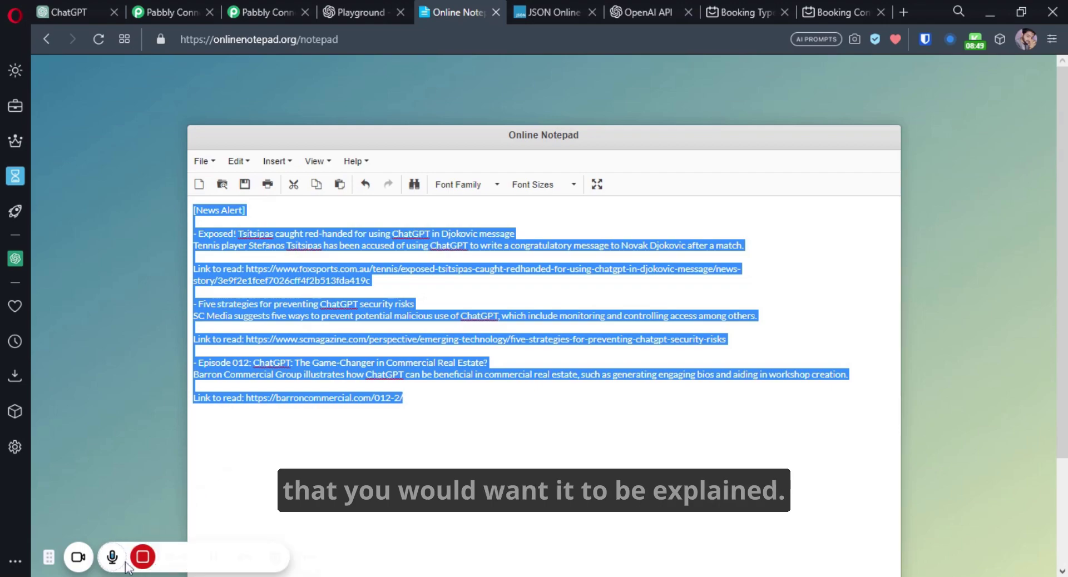